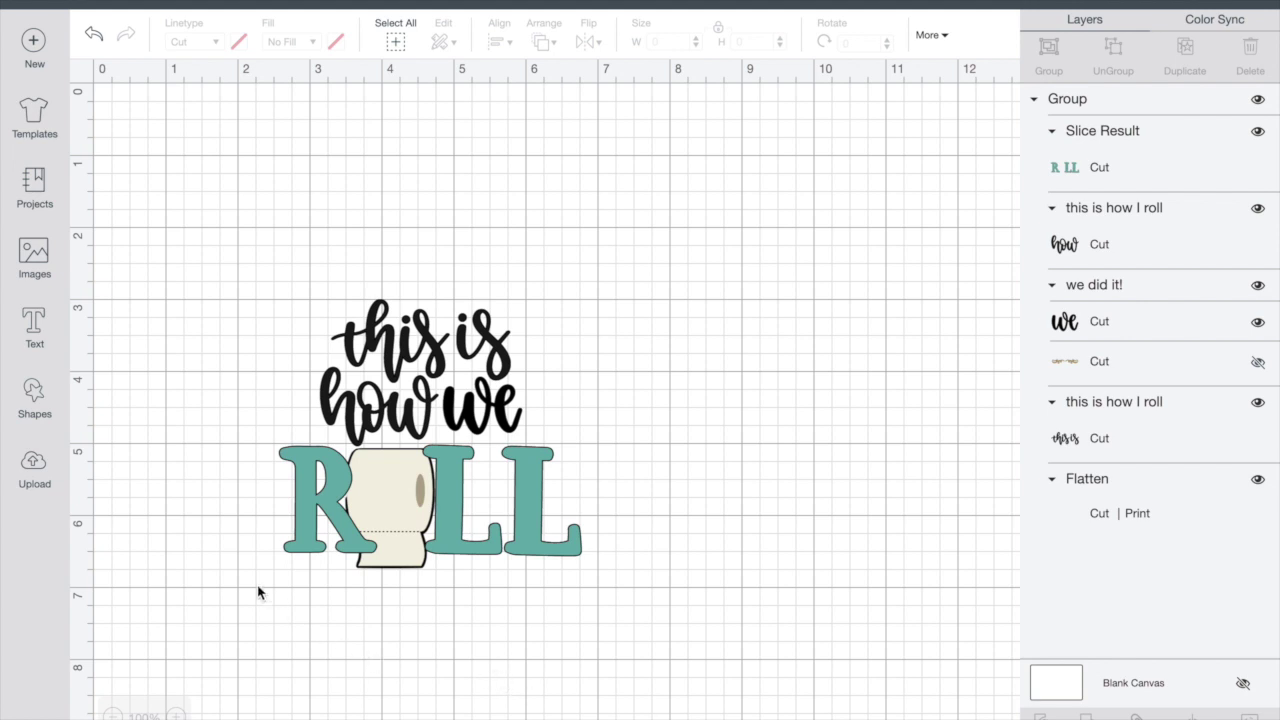
Insert a square and enlarge it to about 6.722 inches so it covers the whole design.
left_click(33, 400)
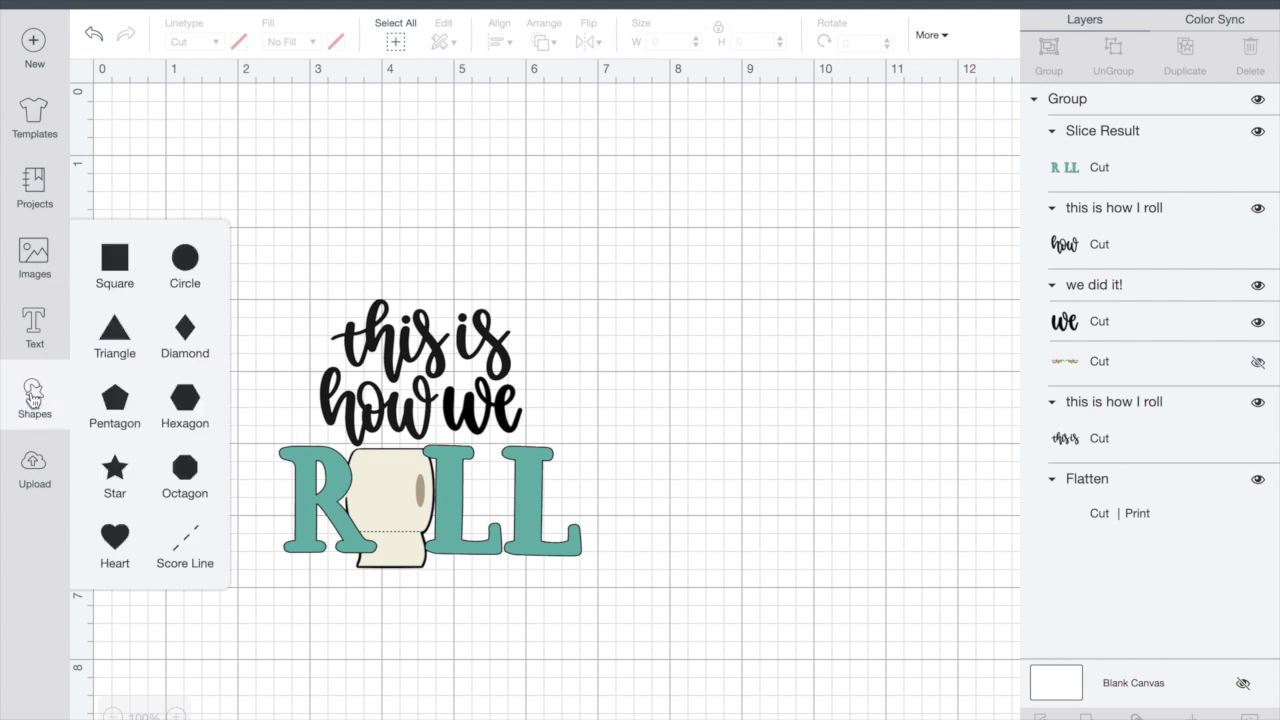
left_click(120, 257)
left_click_drag(351, 325, 286, 239)
left_click_drag(447, 420, 706, 604)
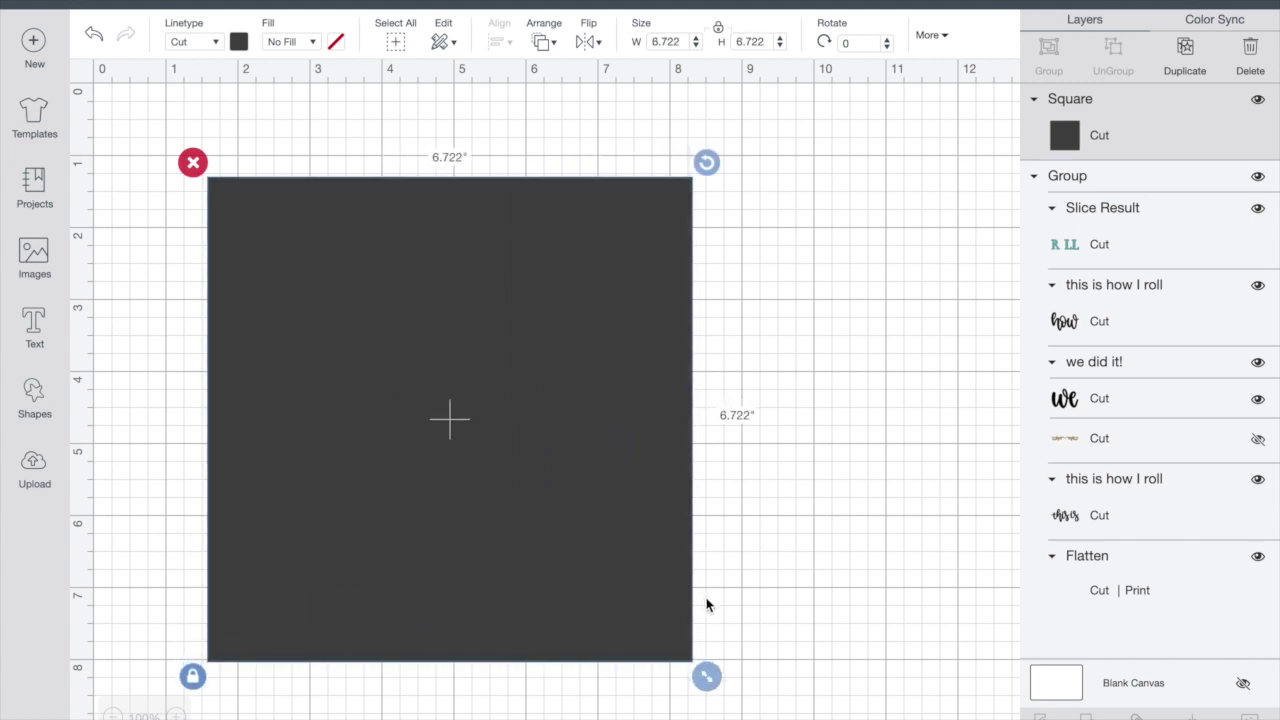
Change the square's color to white.
left_click(242, 44)
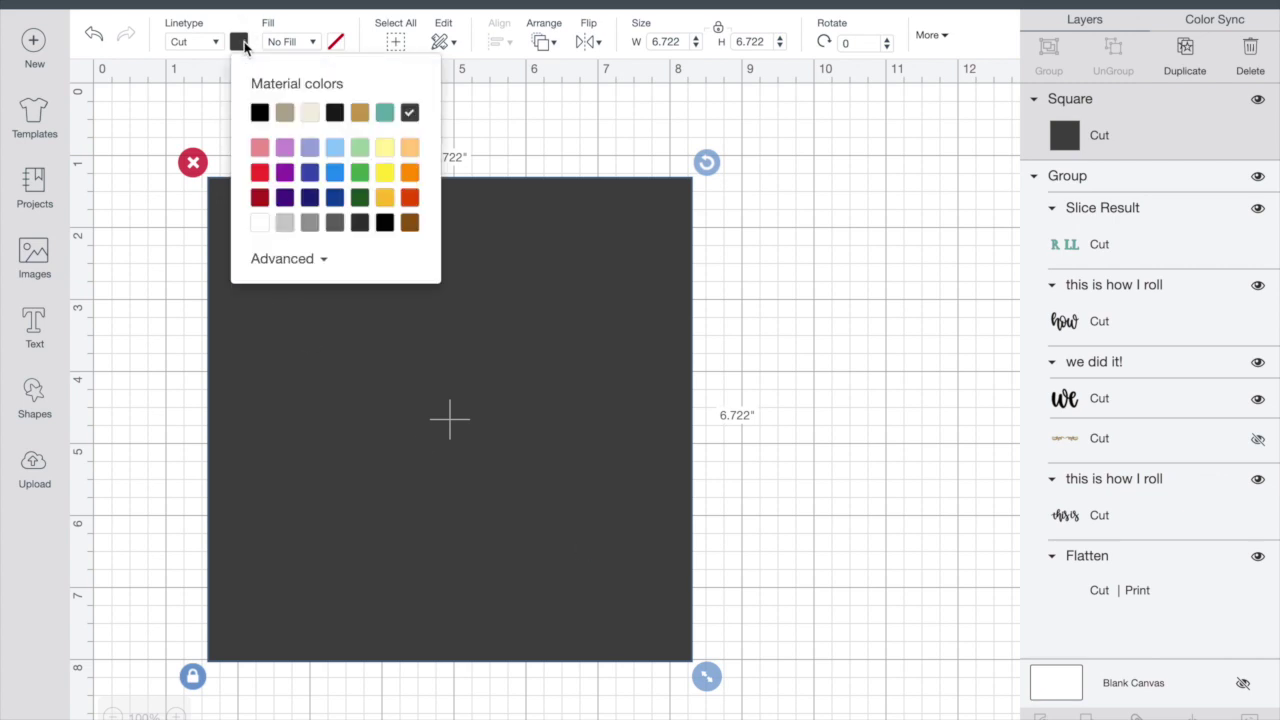
left_click(261, 224)
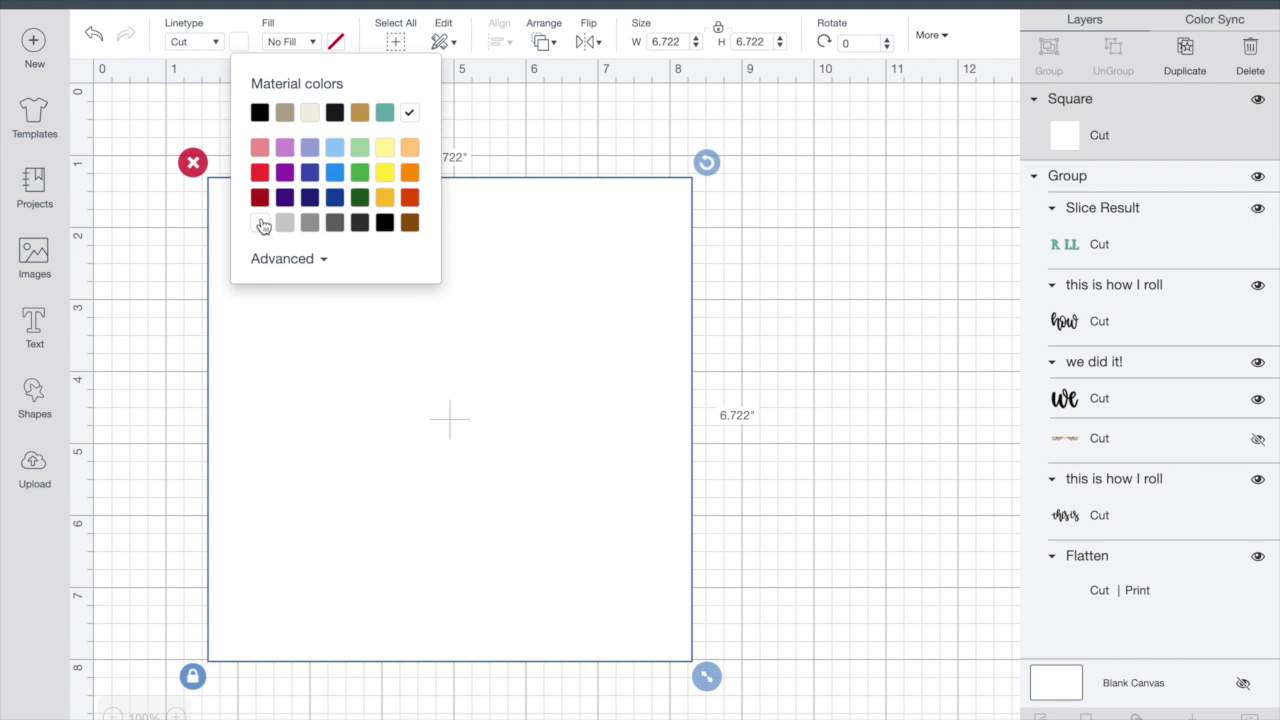
left_click(512, 131)
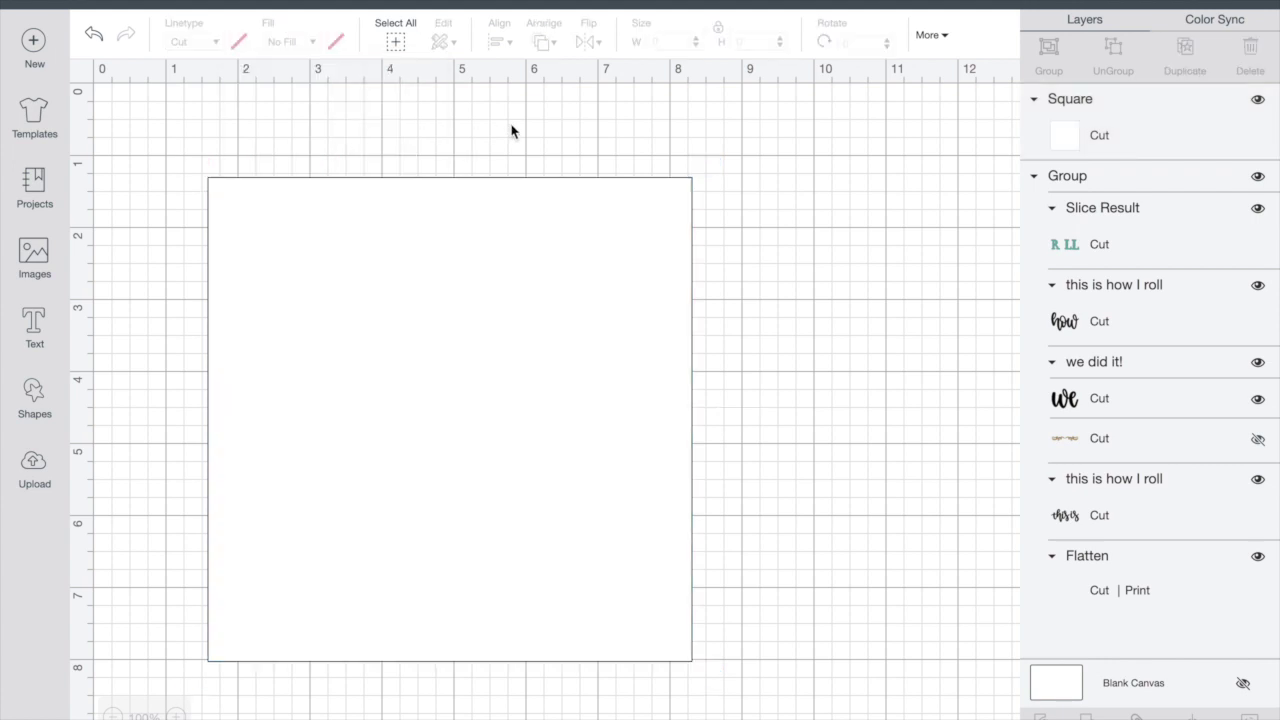
Send the white square to the back, behind the lettering and toilet roll, and nudge it slightly to center it around the design.
left_click(544, 267)
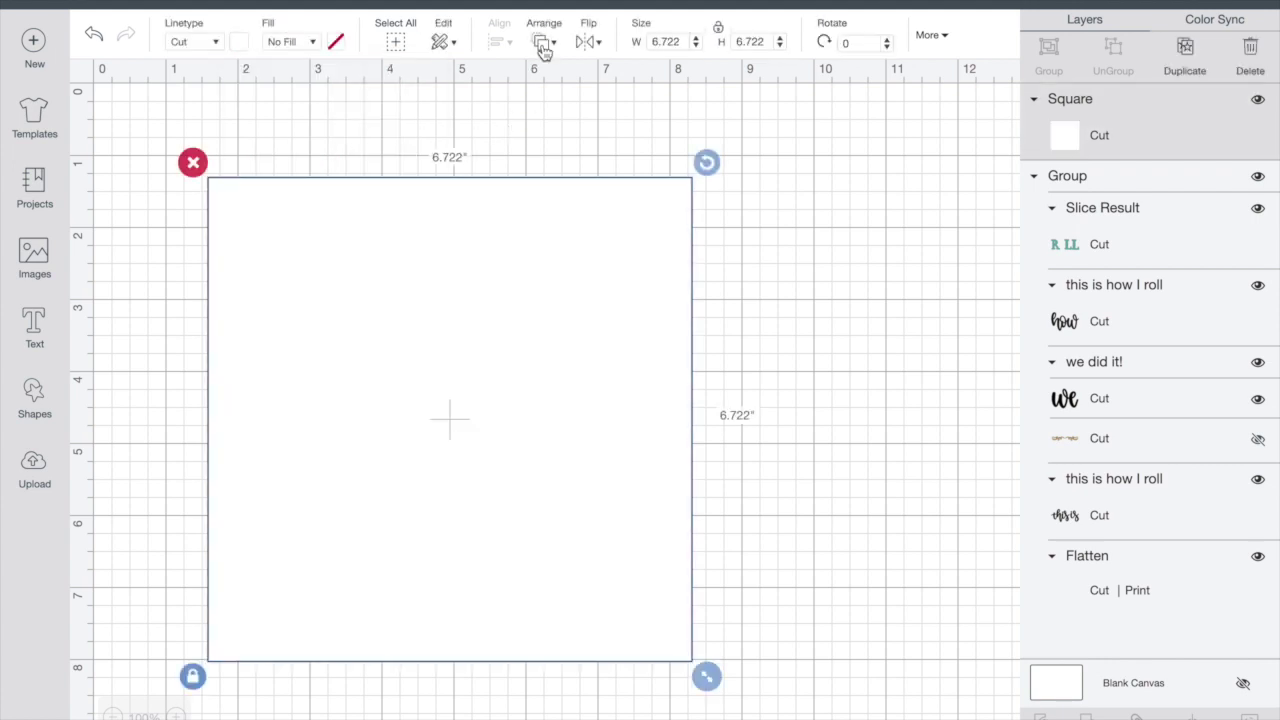
left_click(543, 44)
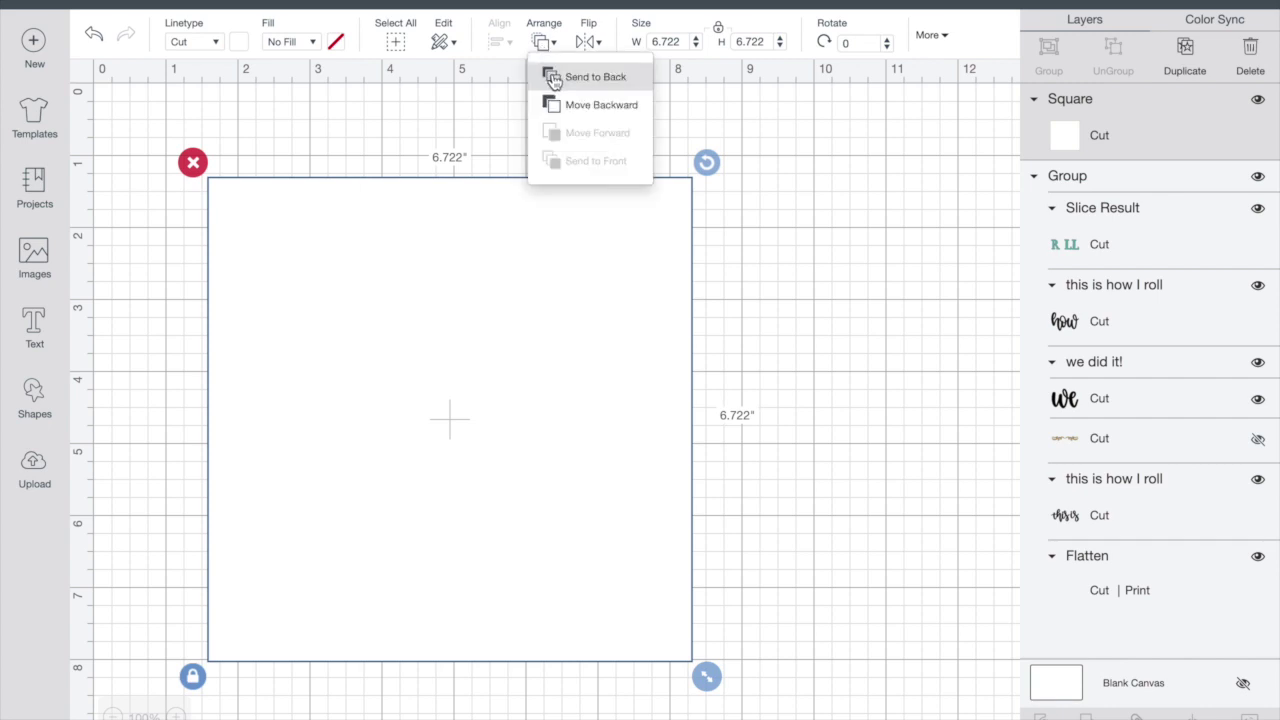
left_click(553, 77)
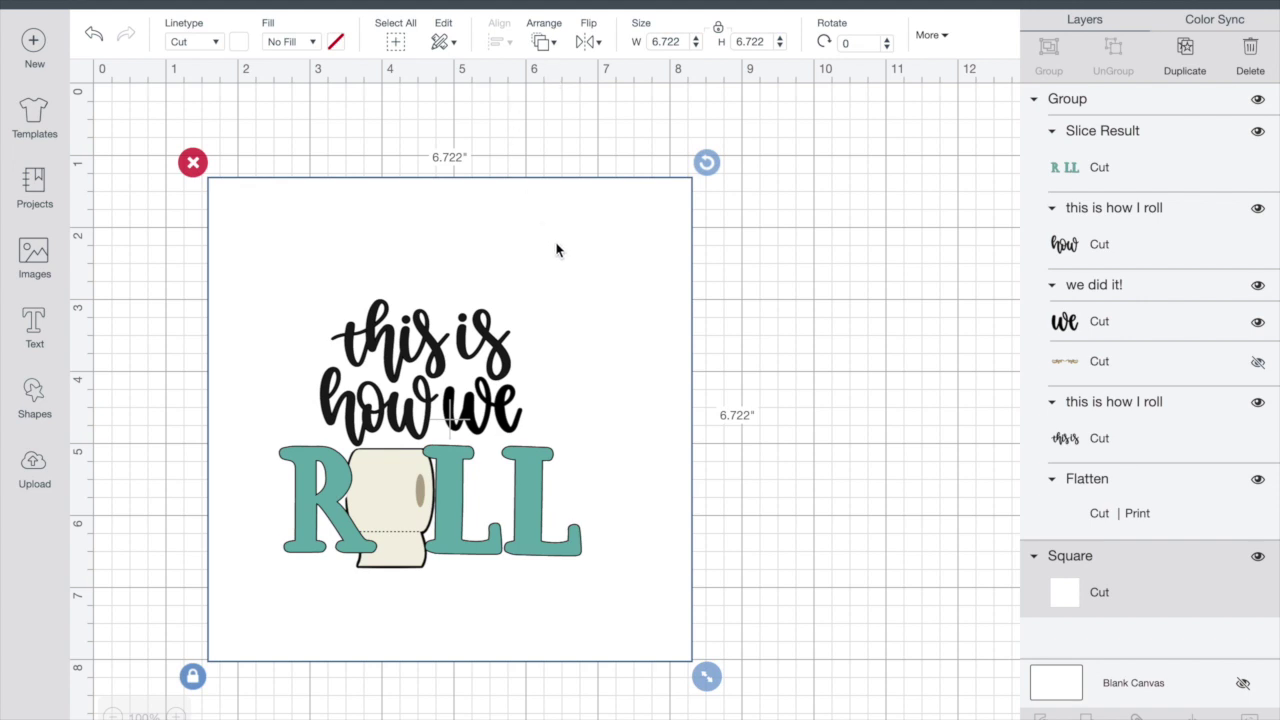
left_click_drag(555, 252, 550, 255)
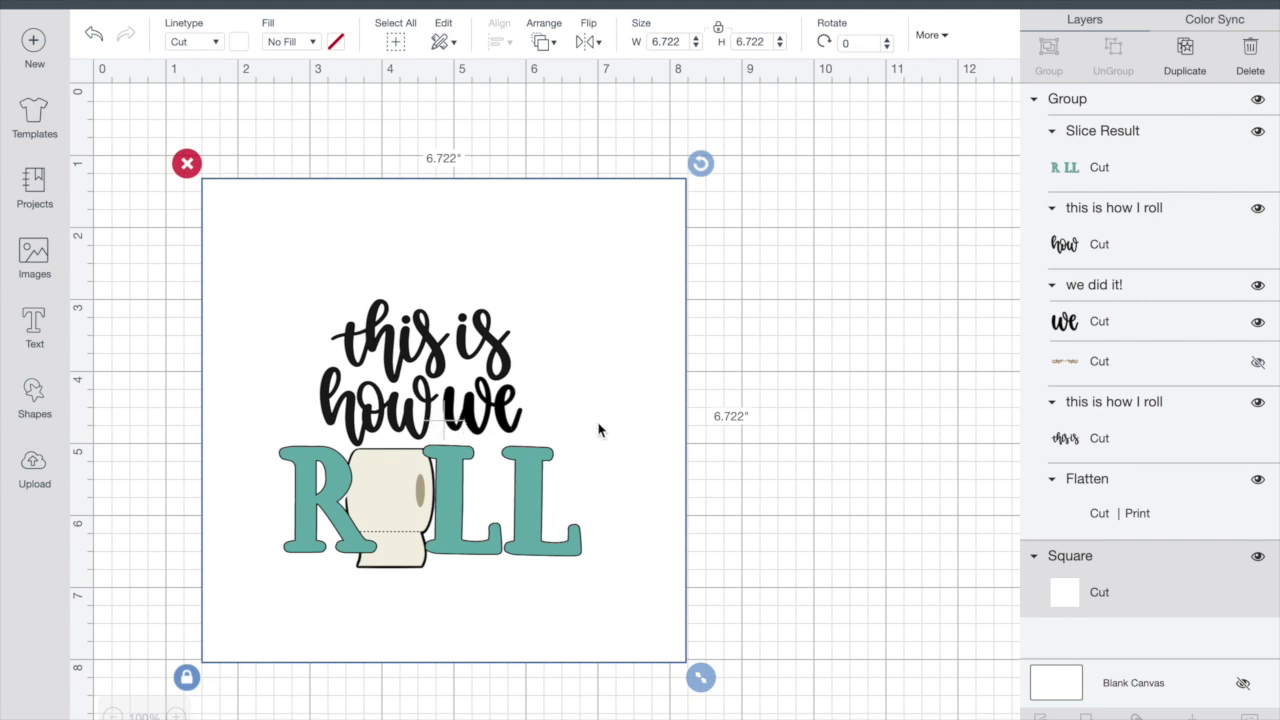
Deselect the square and capture a screenshot of the design within the white square's borders.
left_click(795, 386)
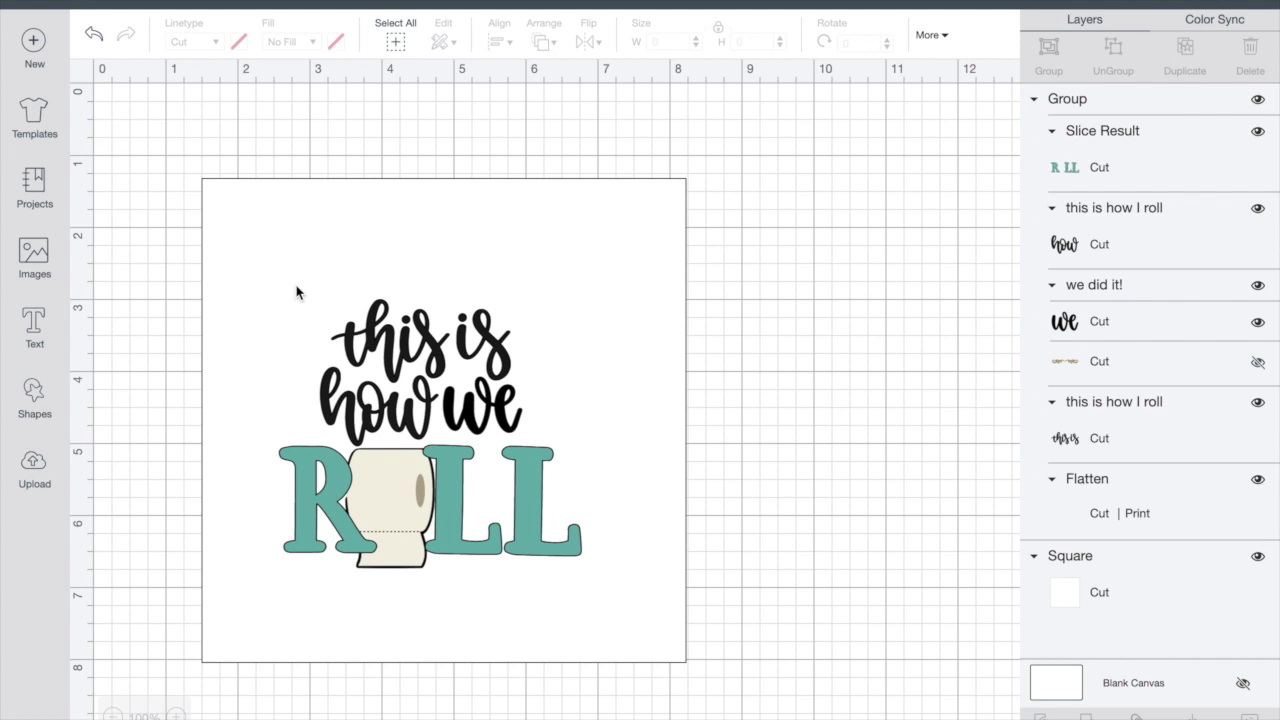
key("super+shift+4")
left_click_drag(224, 201, 670, 652)
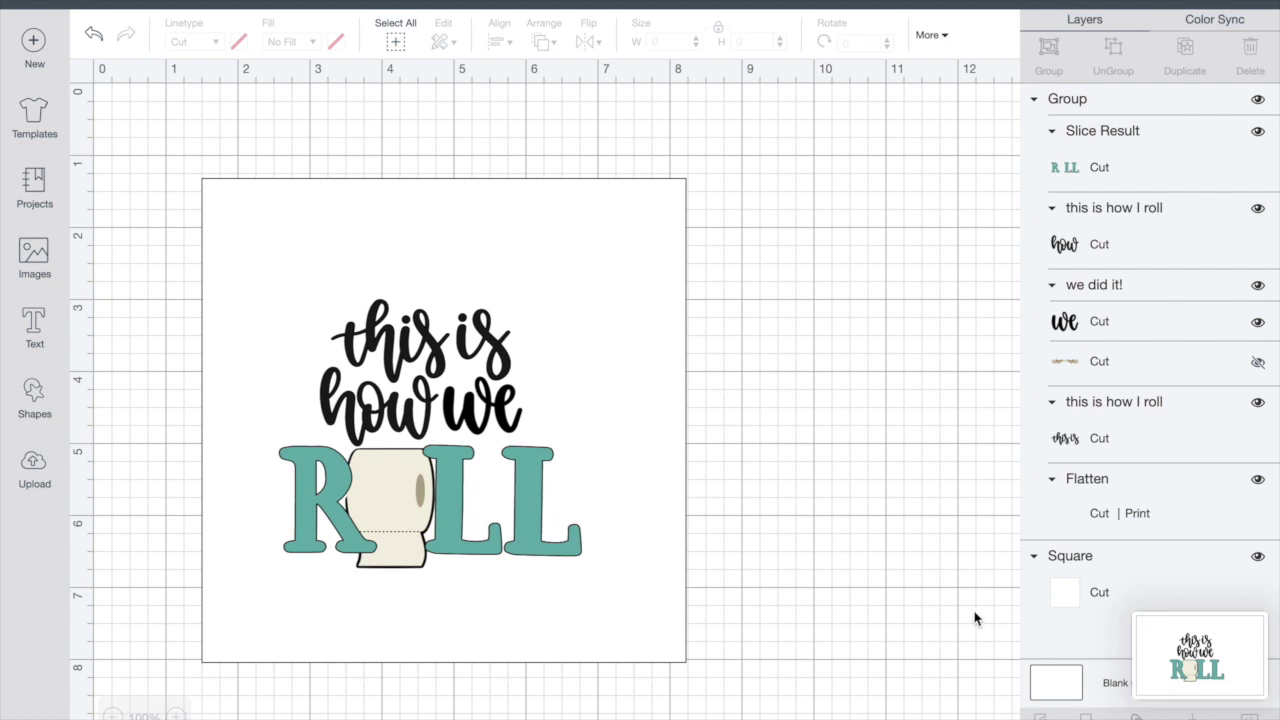
Switch to Adobe Photoshop 2020 and open Screen Shot 2020-04-23 at 1.35.16 PM from the Desktop.
mouse_move(943, 716)
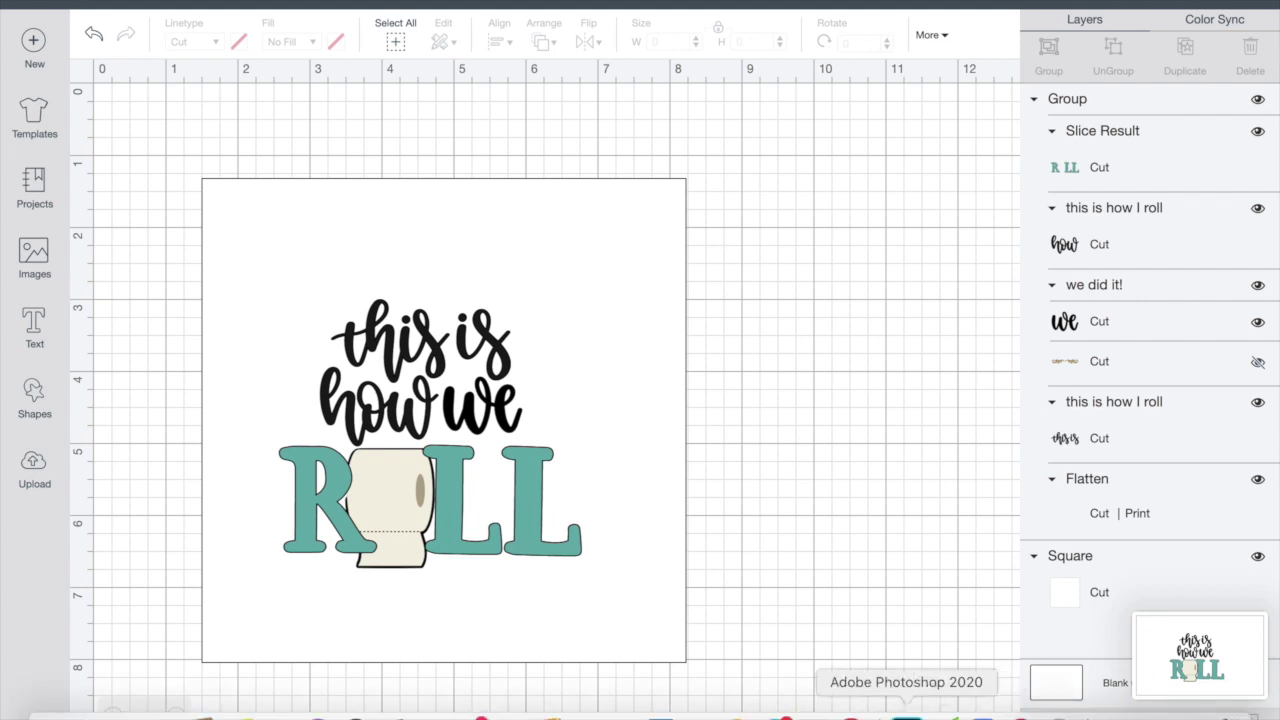
left_click(906, 716)
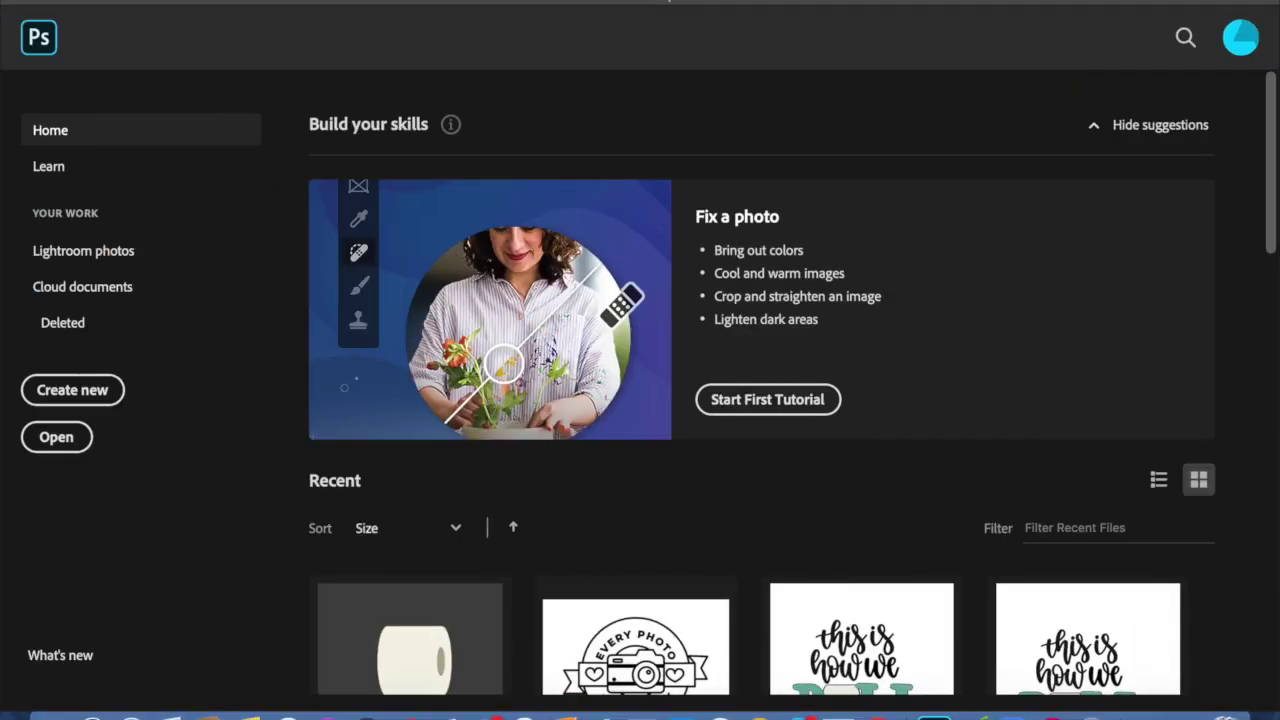
left_click(61, 443)
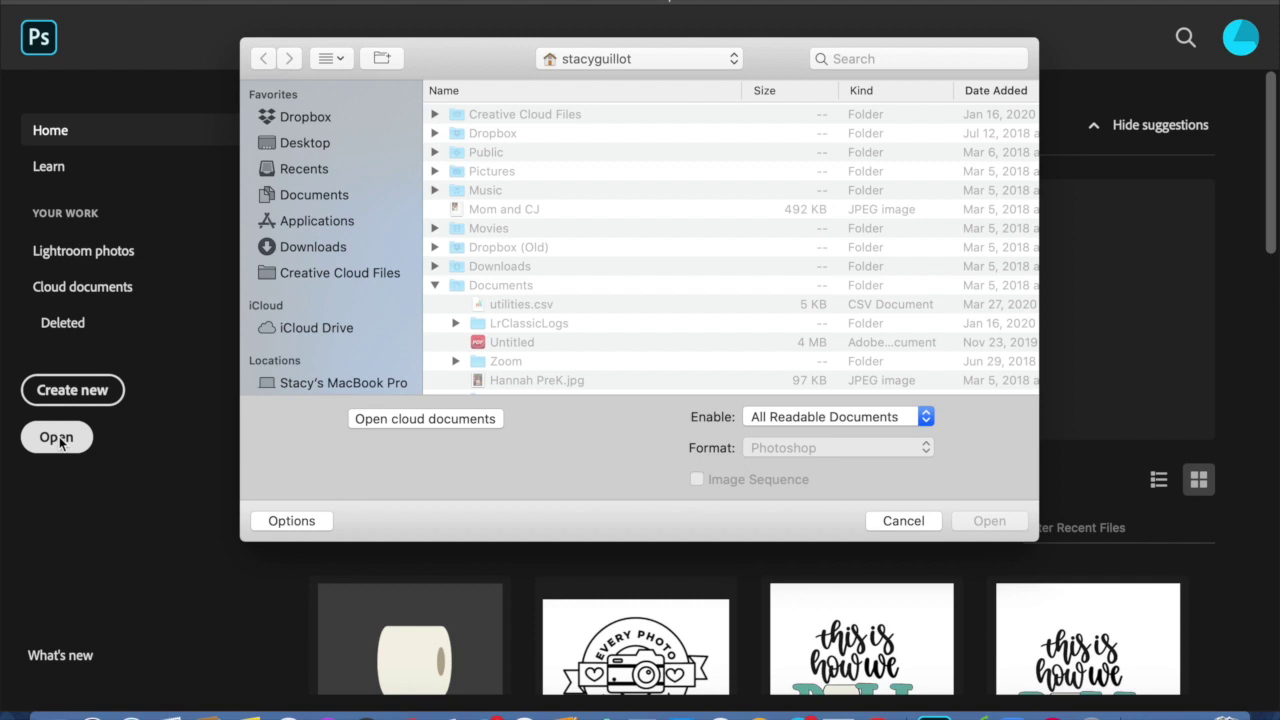
left_click(319, 146)
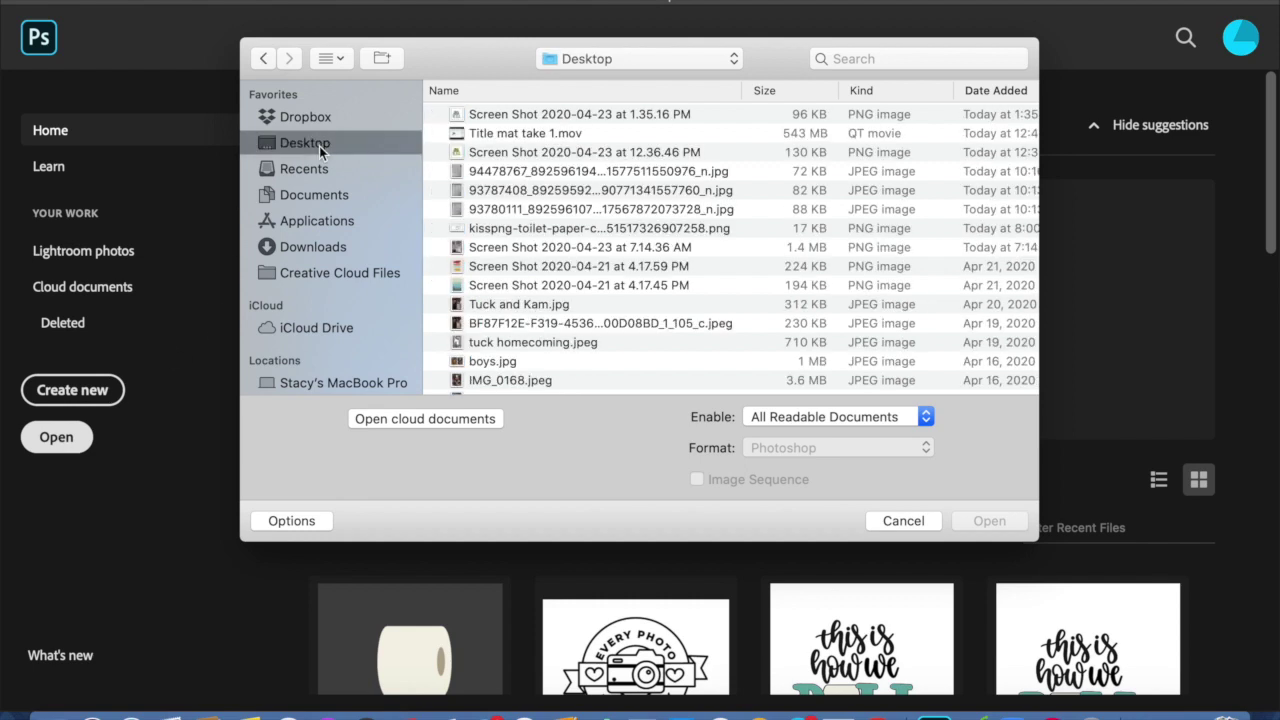
left_click(495, 114)
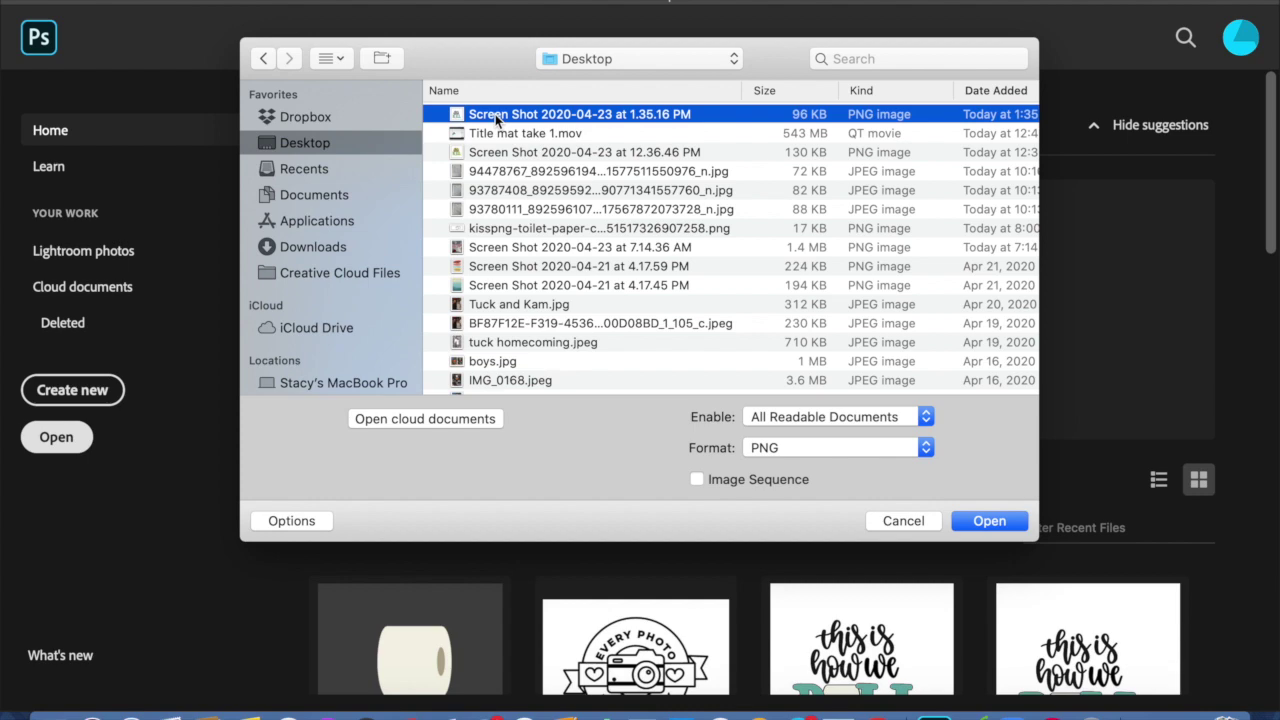
left_click(990, 520)
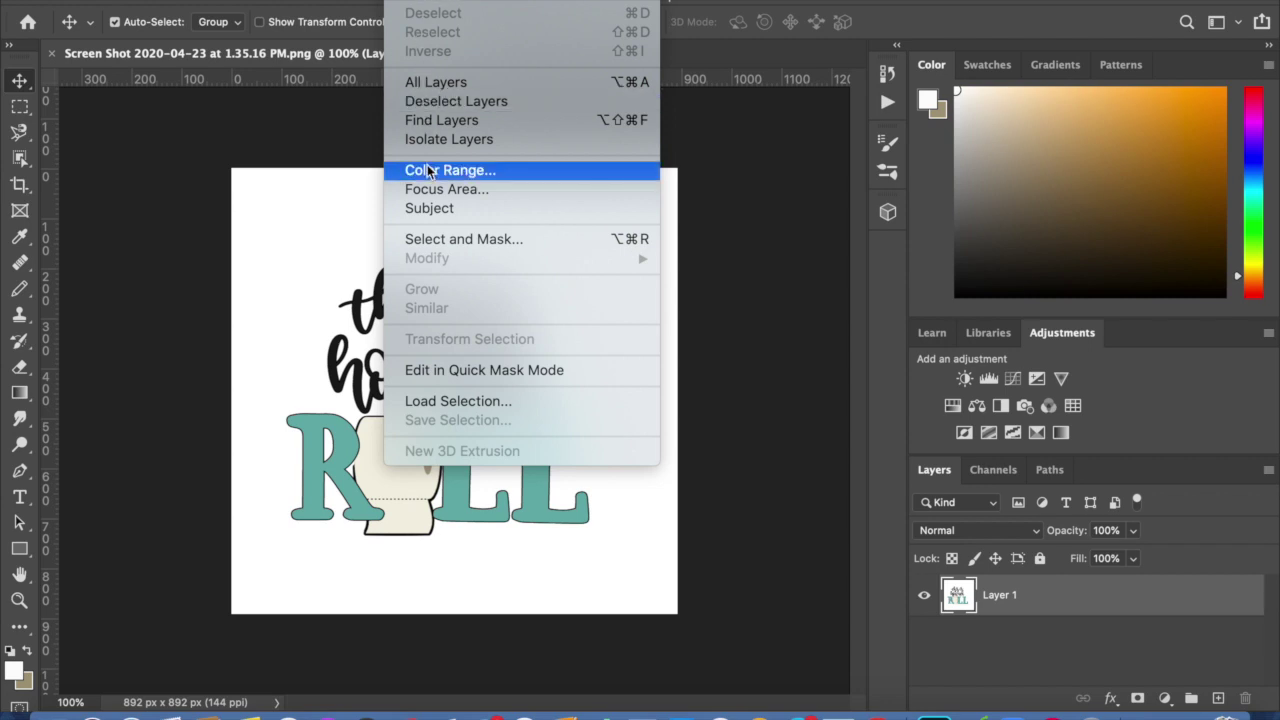
Select the design with Color Range using sampled colors, and copy the selection.
left_click(429, 174)
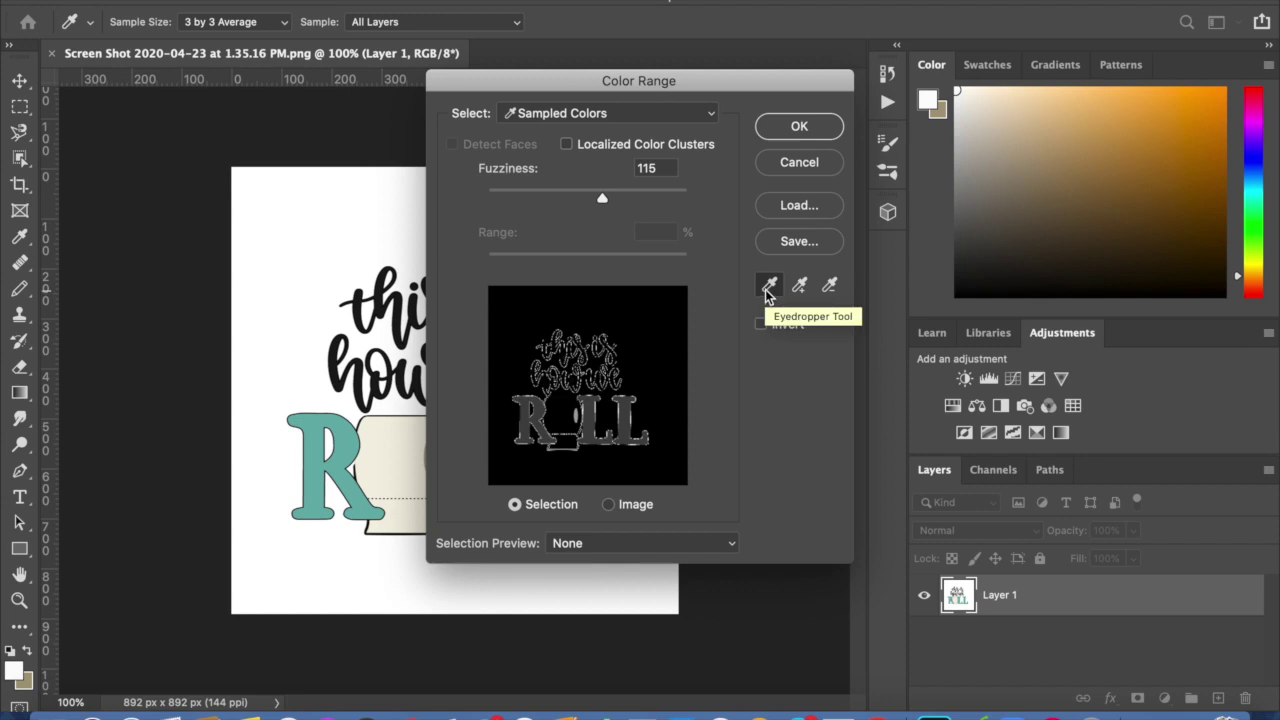
left_click(797, 128)
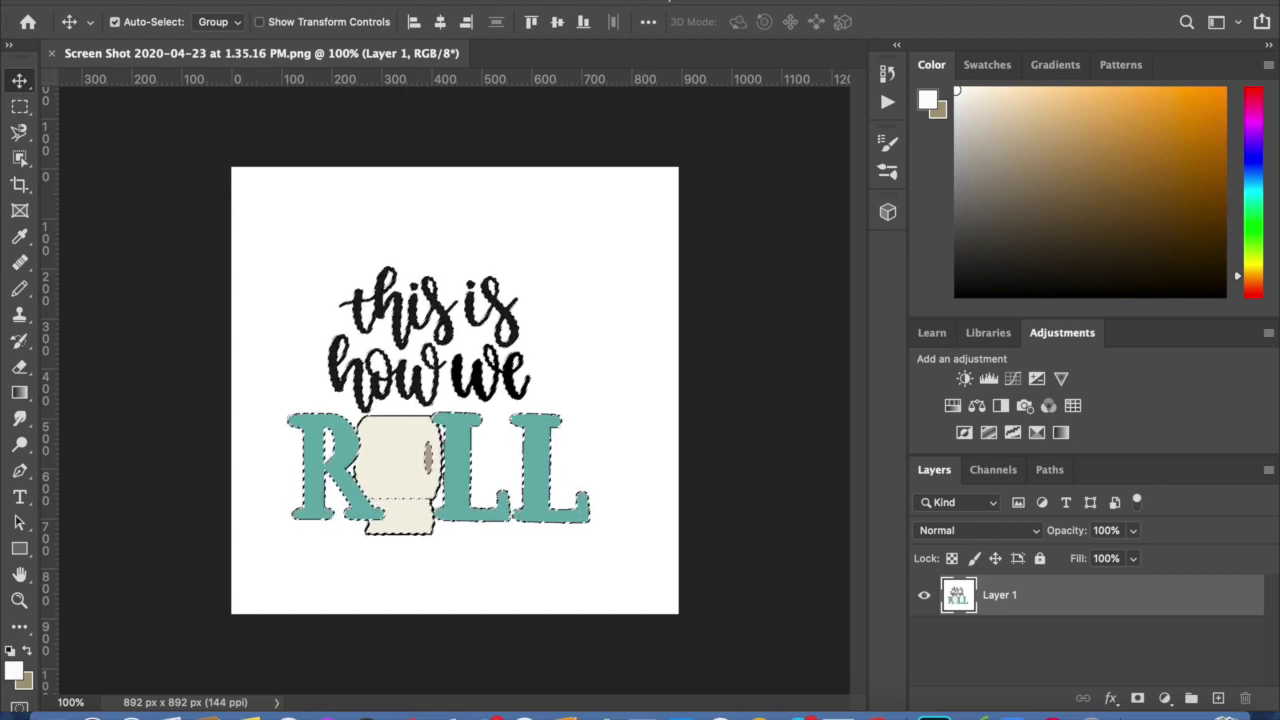
left_click(205, 1)
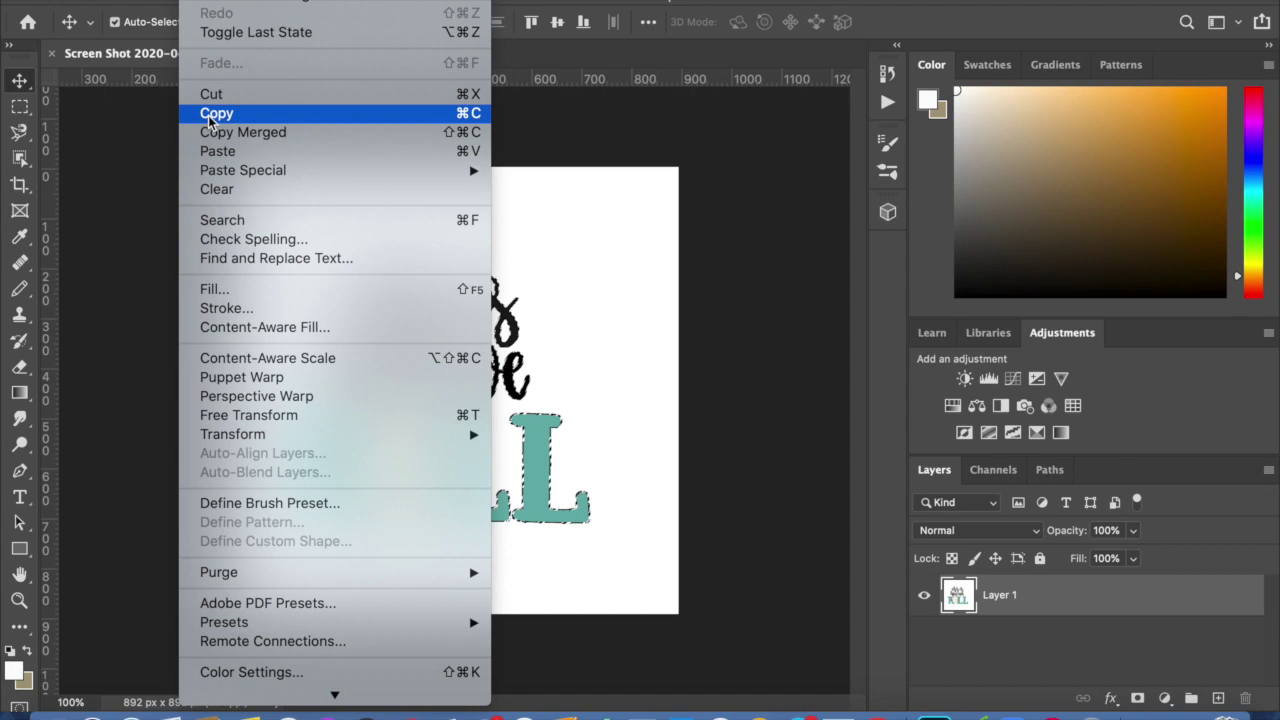
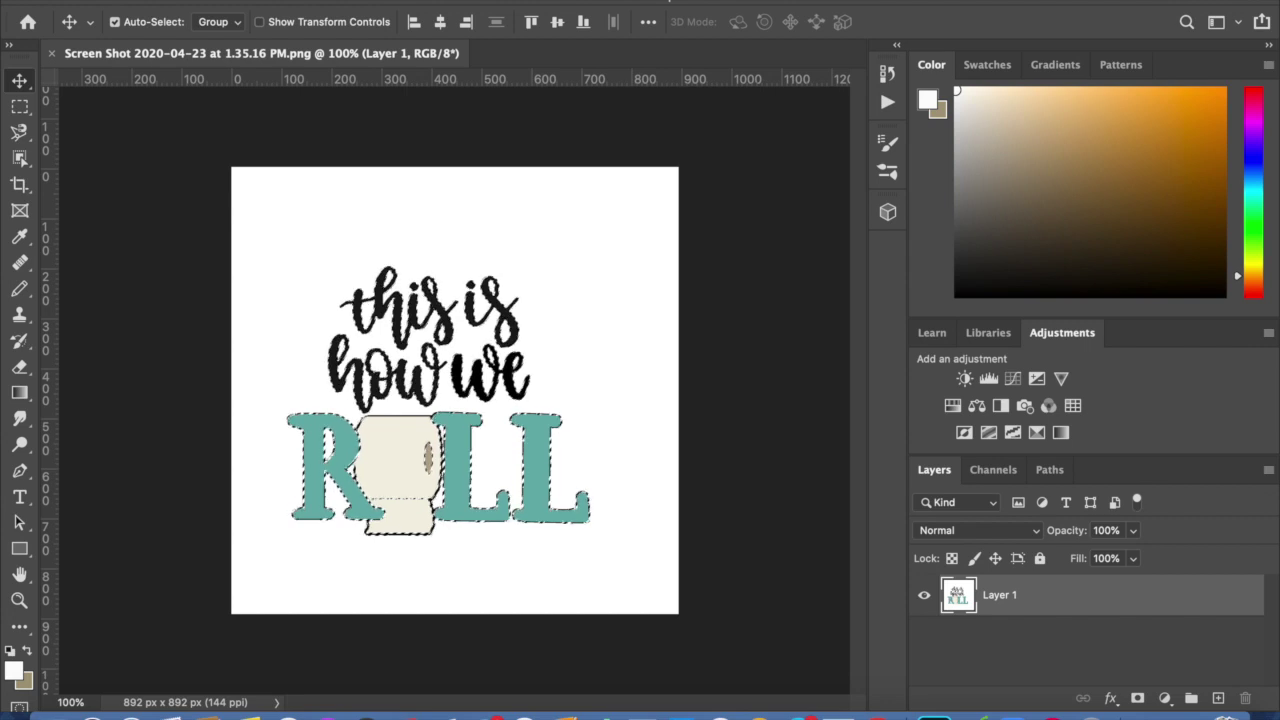
Create a new layer named Layer 2 in Normal mode at 100% opacity and paste the copied design.
left_click(300, 1)
mouse_move(310, 3)
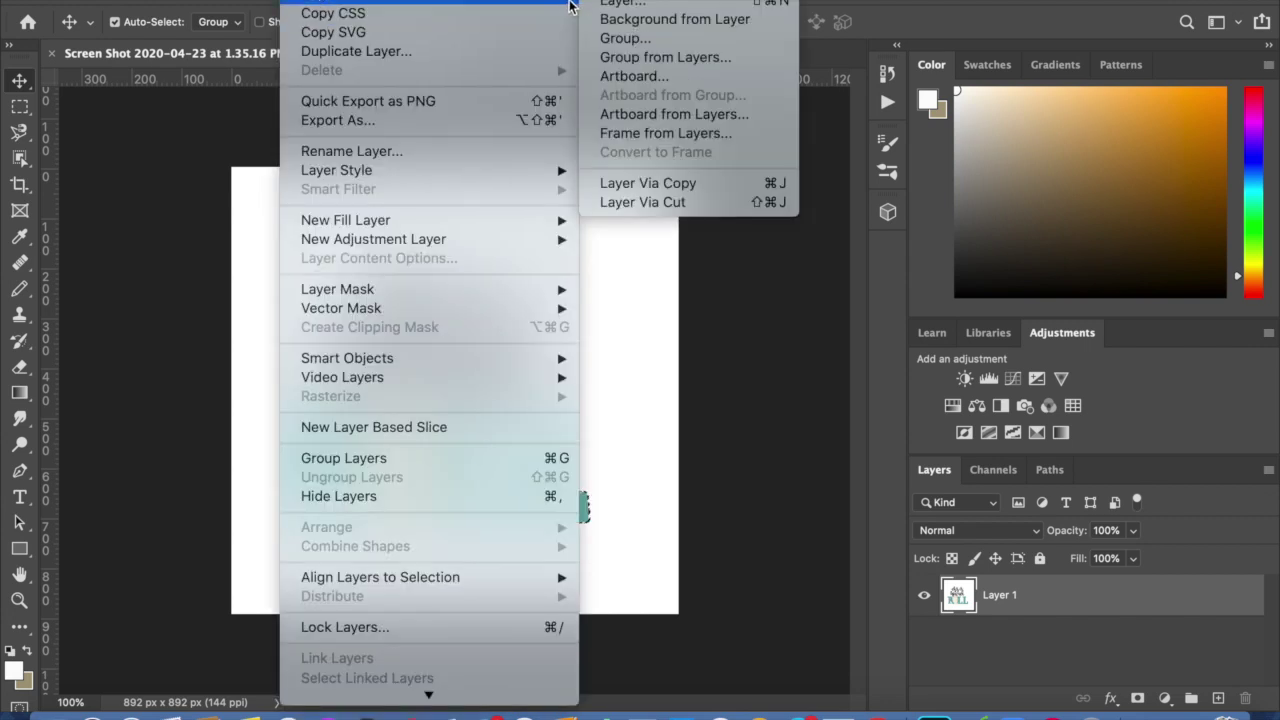
left_click(614, 6)
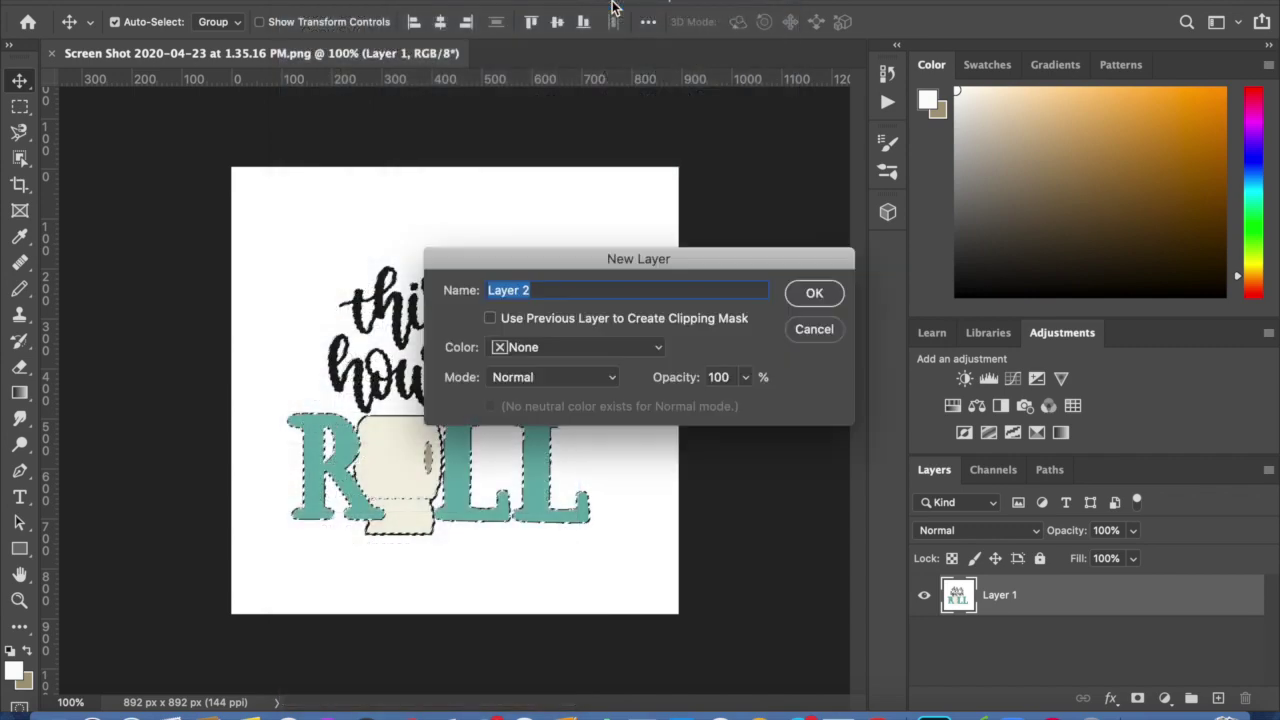
left_click(815, 296)
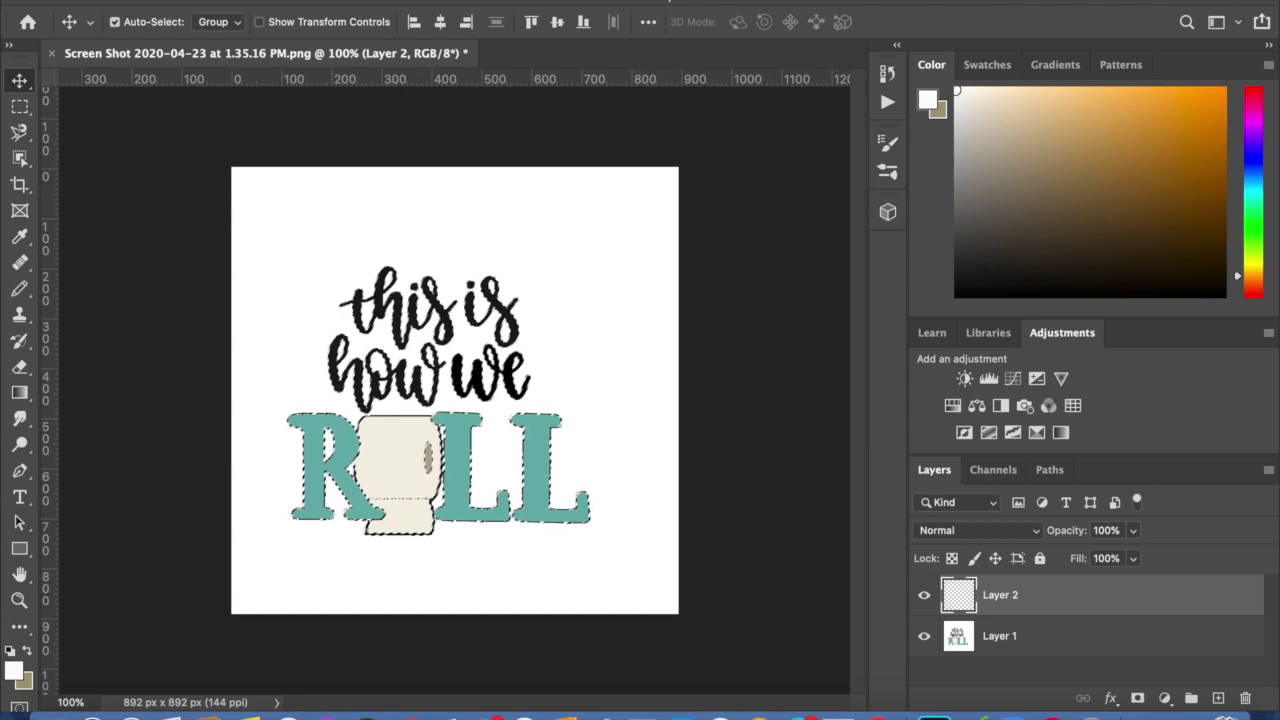
left_click(200, 0)
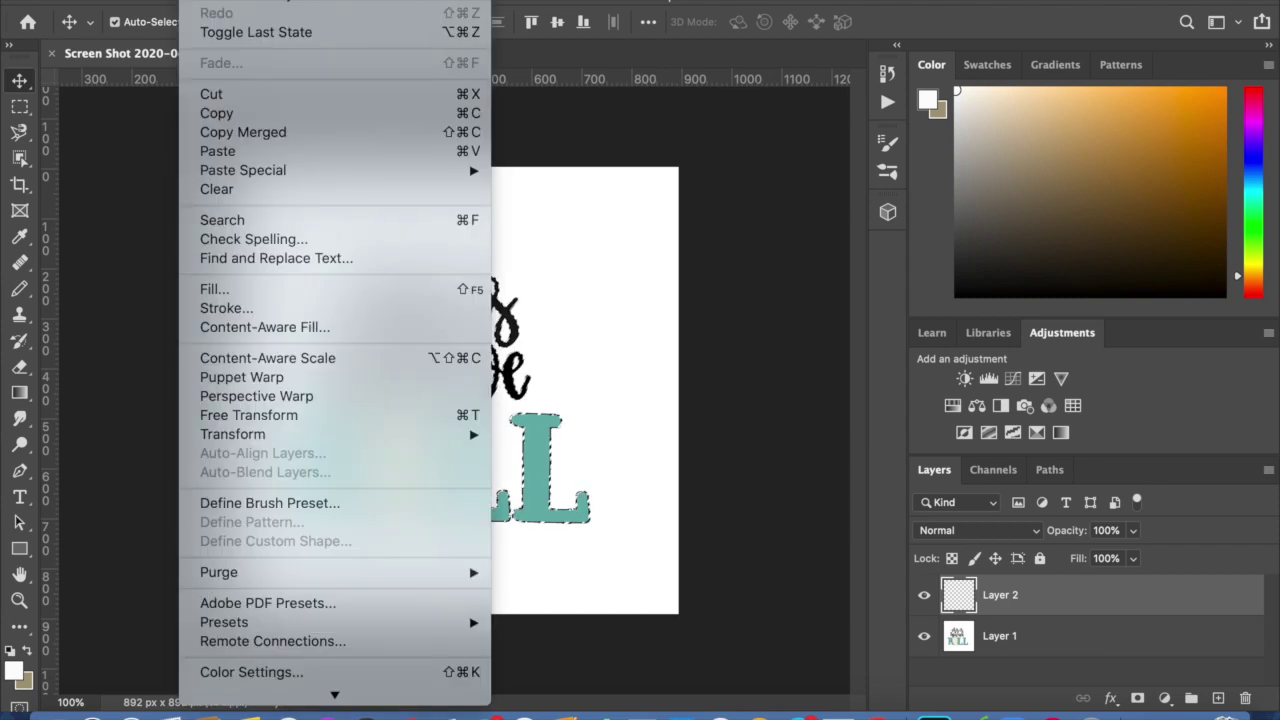
left_click(216, 151)
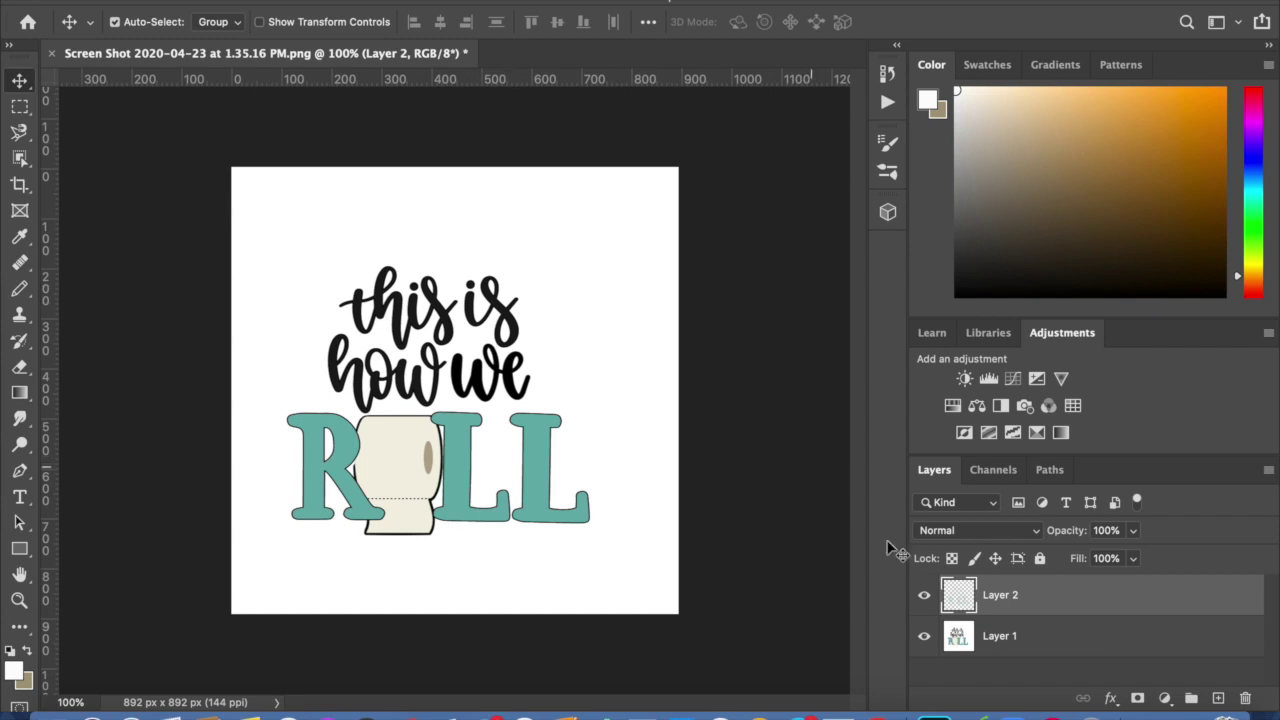
Apply a black outside Stroke effect of 16 px at 100% opacity to Layer 2.
double_click(958, 597)
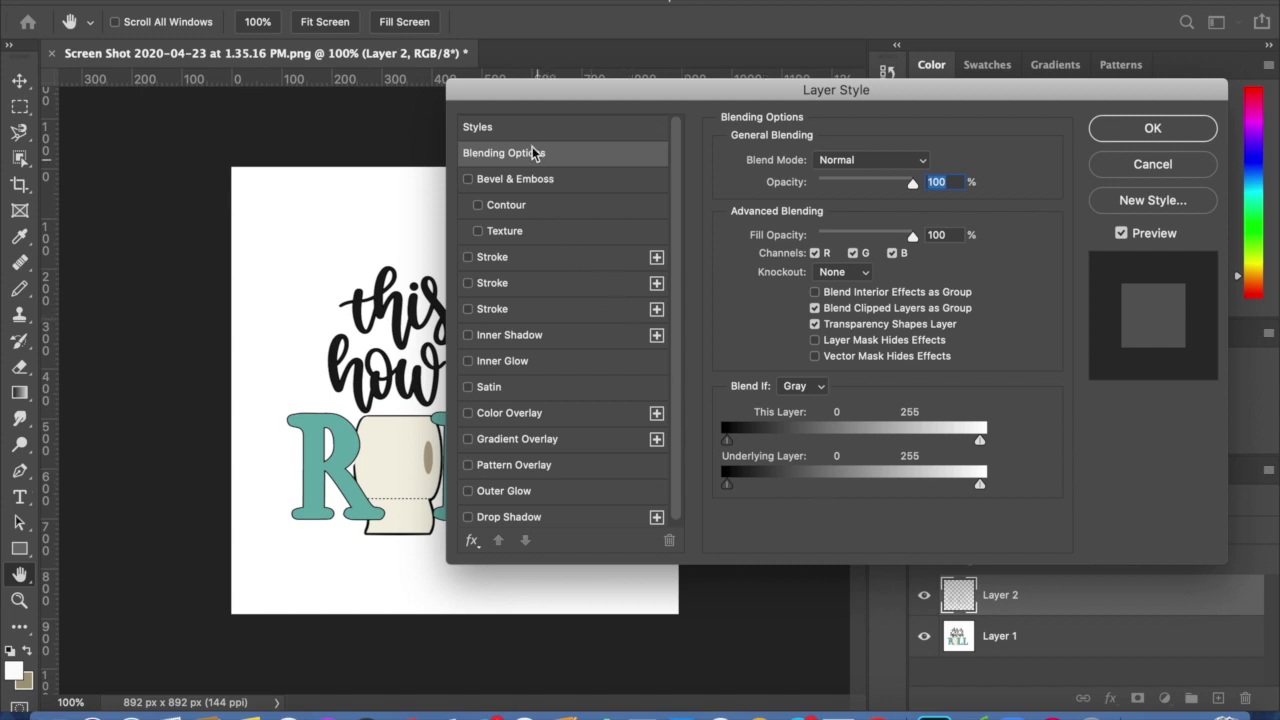
left_click(469, 258)
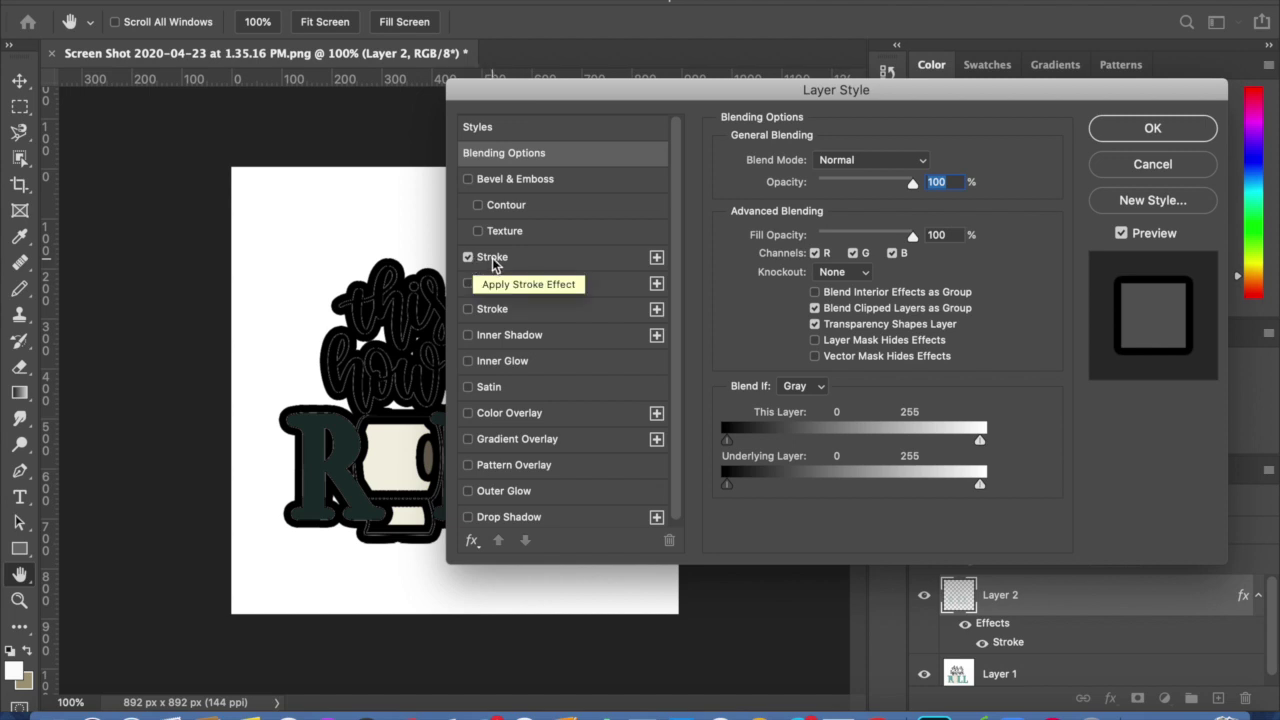
left_click(492, 260)
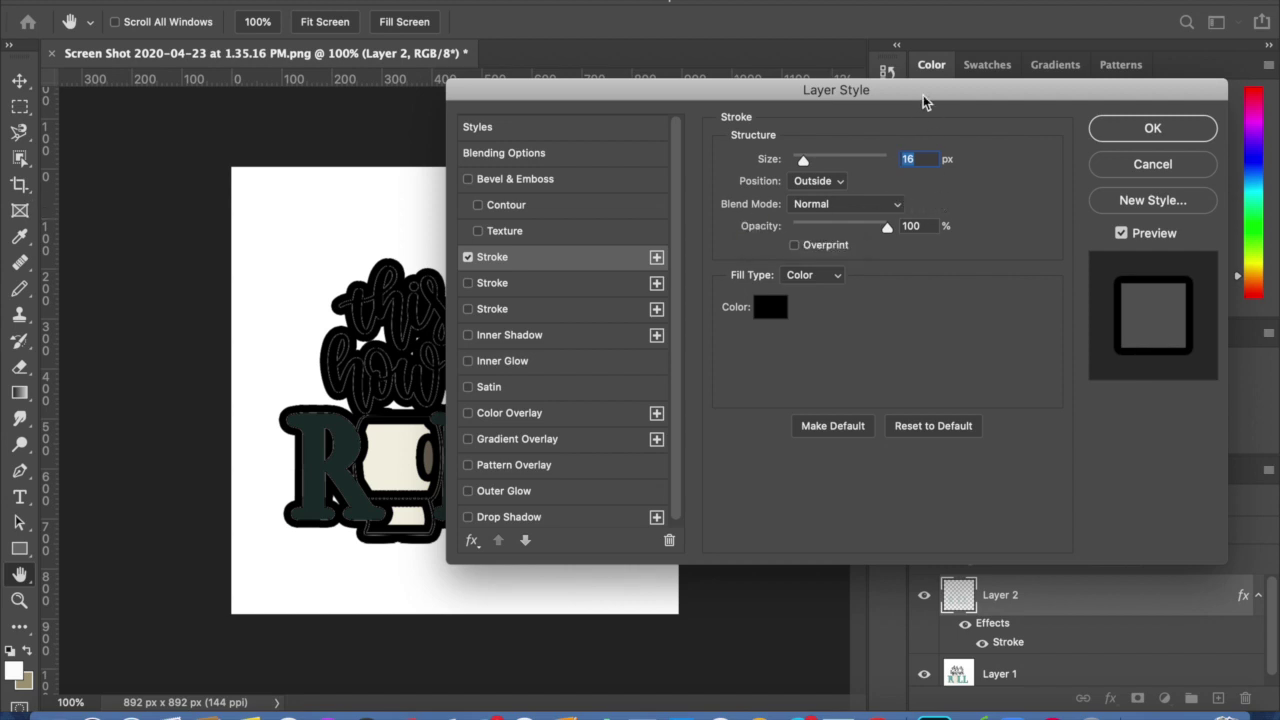
left_click_drag(924, 104, 1100, 92)
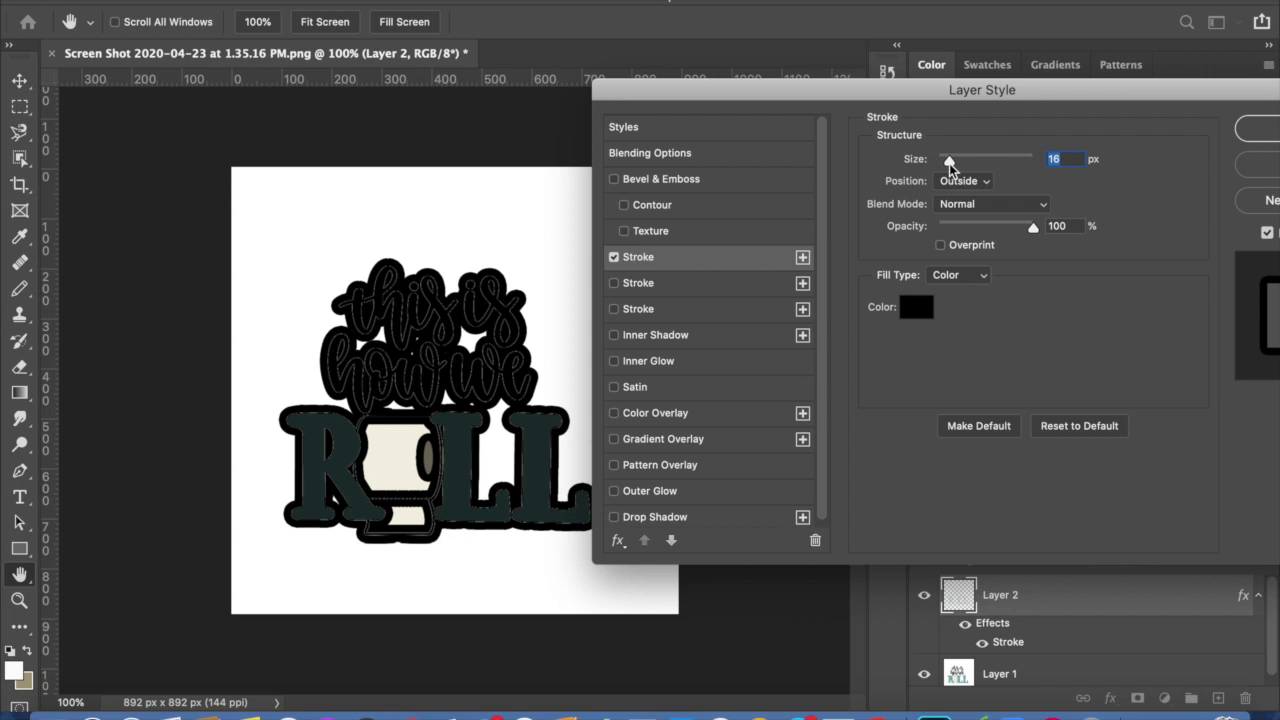
mouse_move(949, 163)
left_mouse_down()
mouse_move(985, 164)
mouse_move(950, 162)
left_mouse_up()
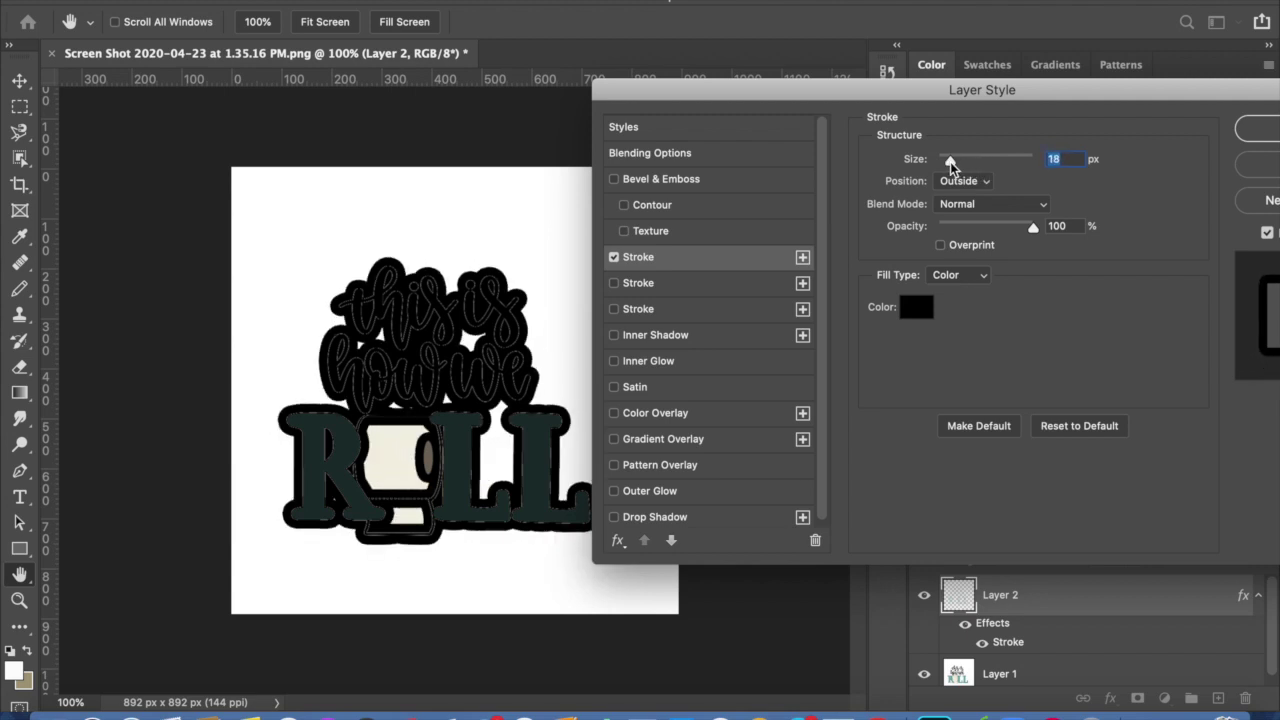
left_click_drag(950, 162, 950, 162)
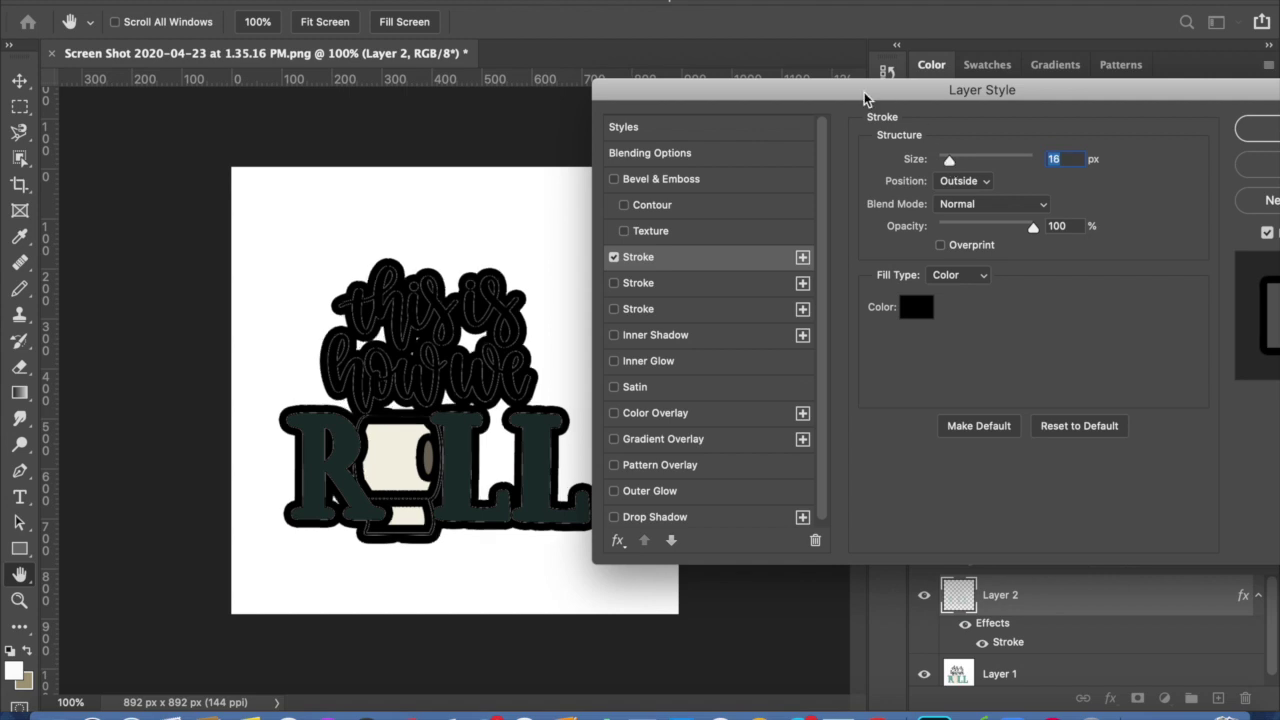
left_click_drag(849, 90, 723, 88)
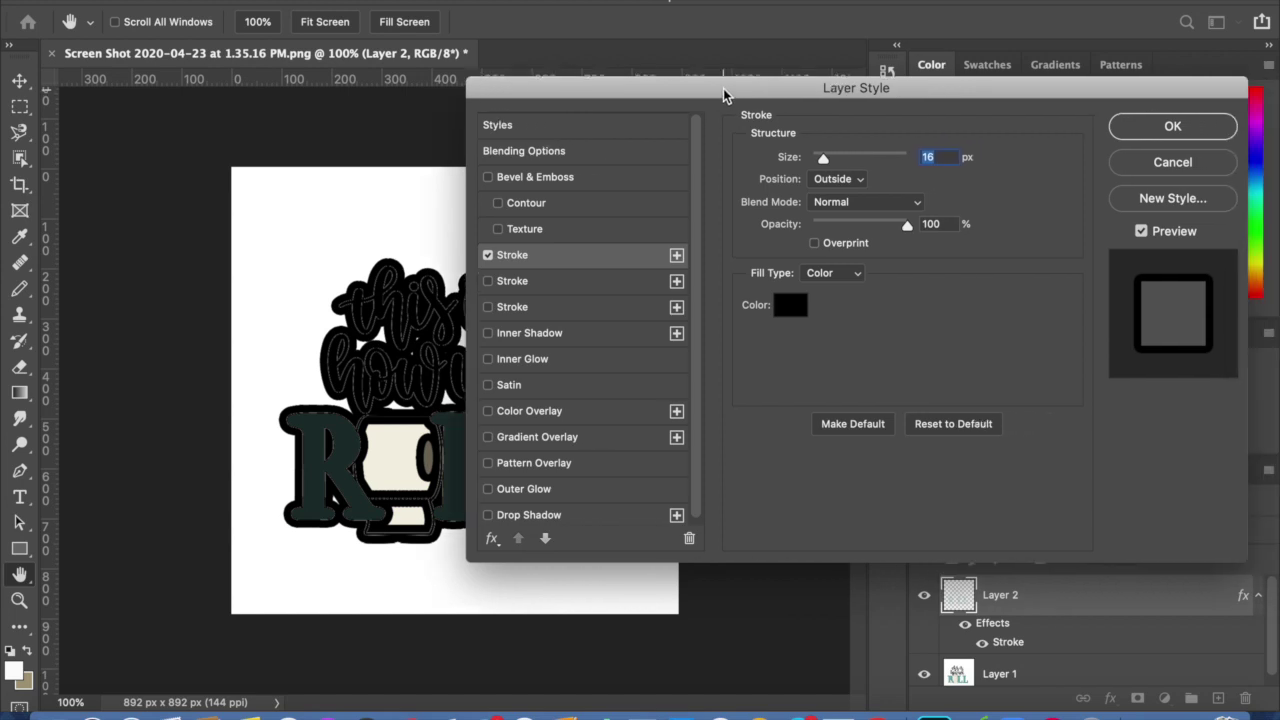
left_click(1172, 127)
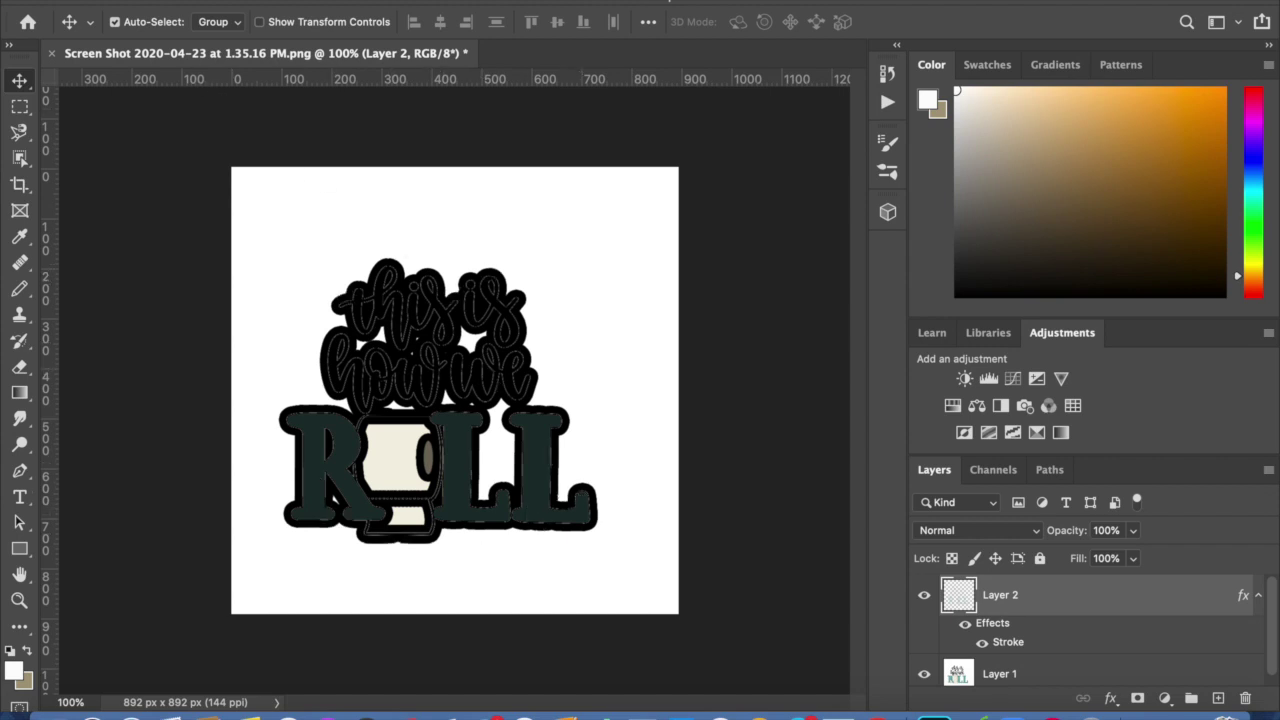
Save a JPEG copy of the outlined design to the Desktop on the computer as mat 1, at quality 10.
left_click(160, 0)
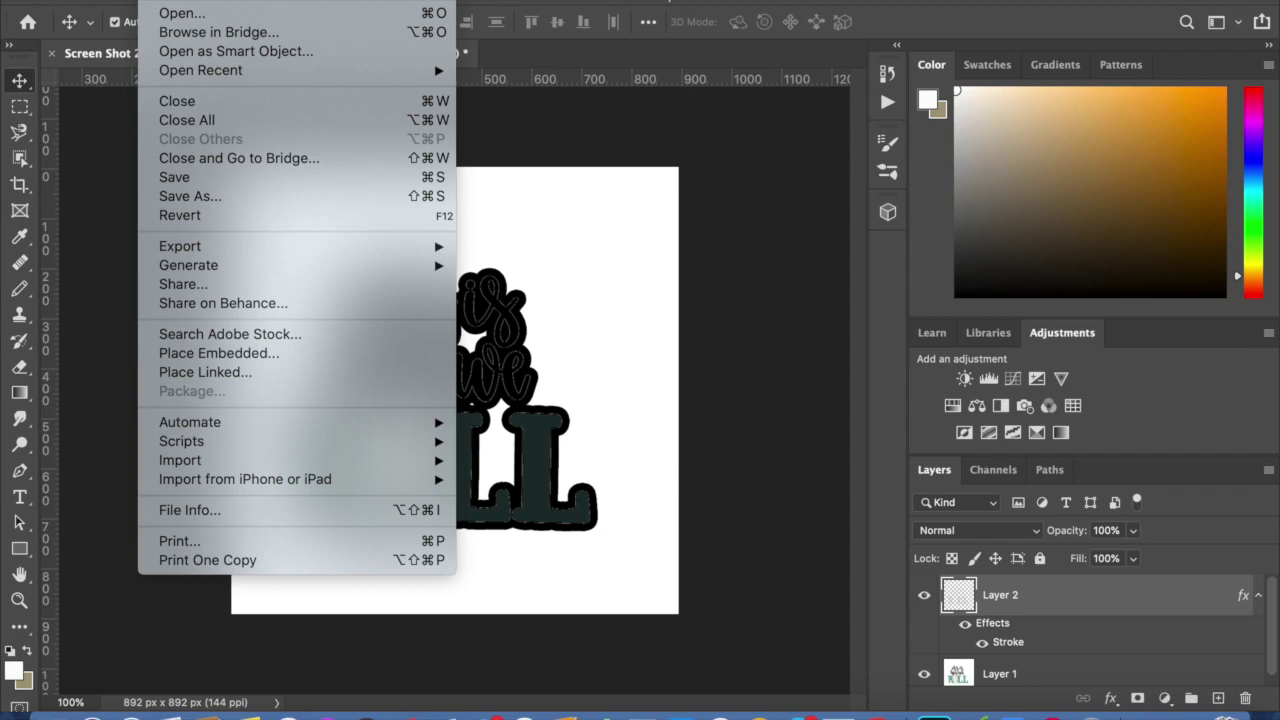
left_click(181, 197)
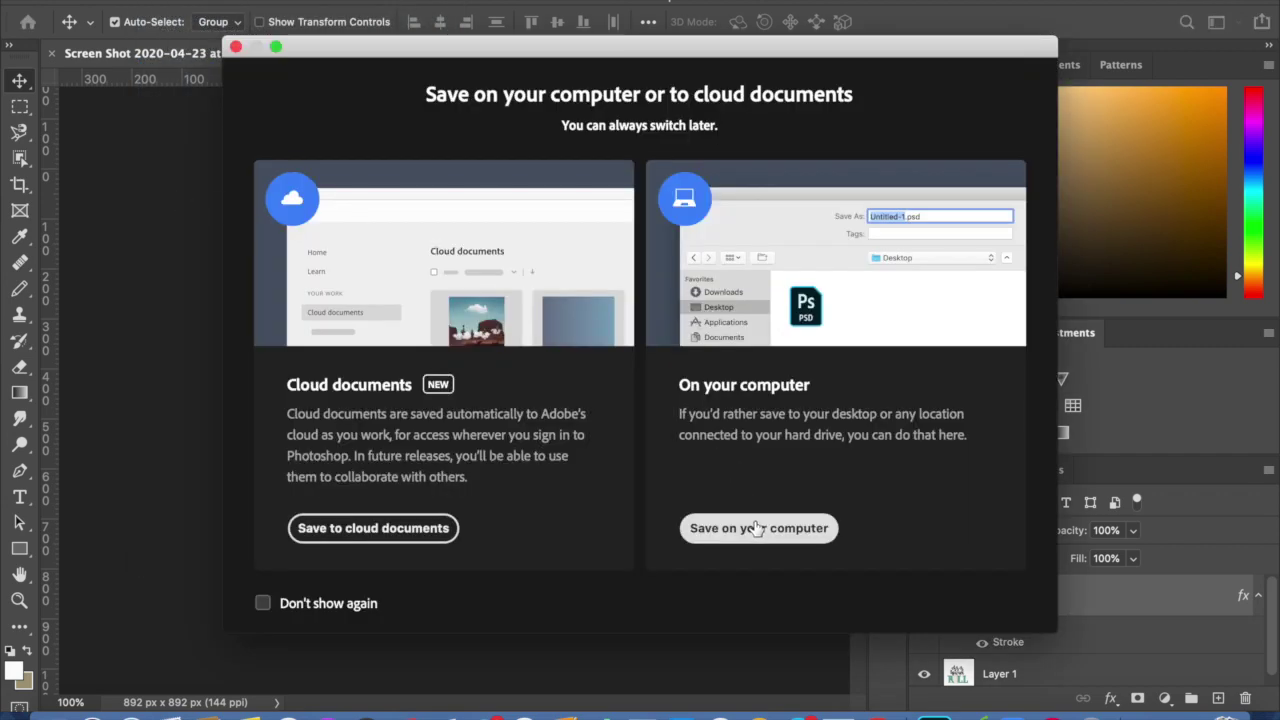
left_click(757, 528)
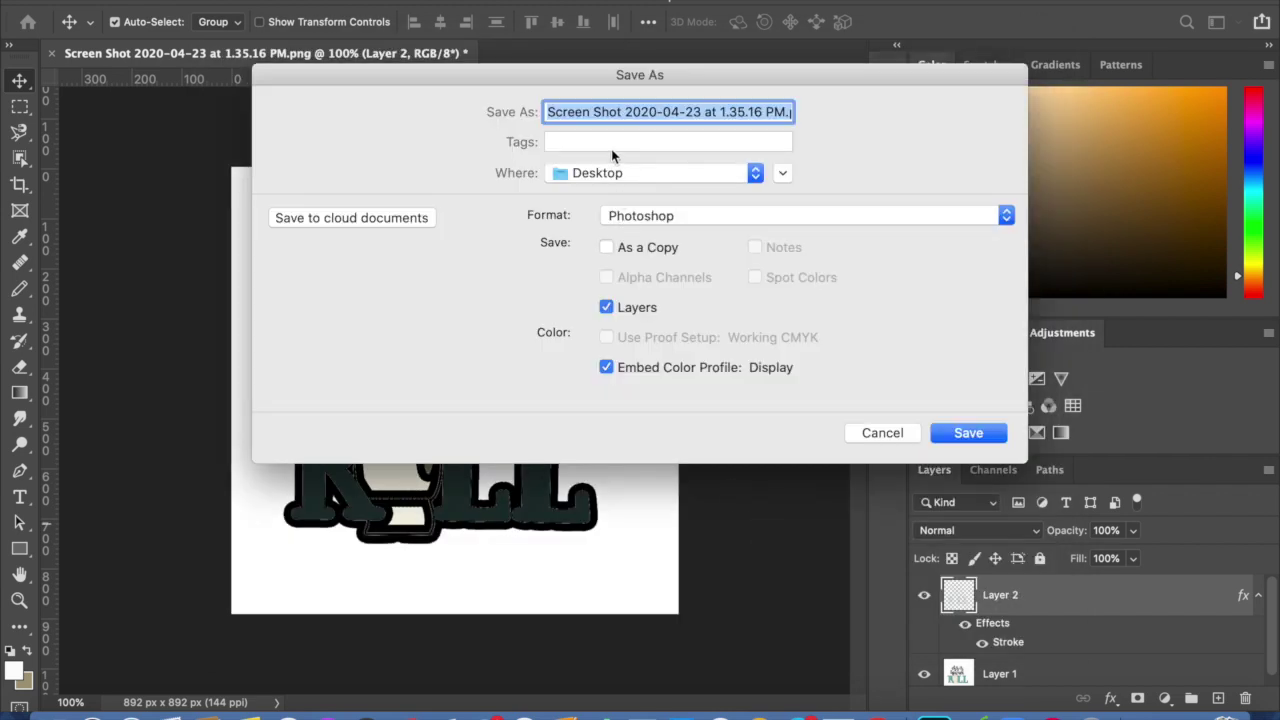
type("mat")
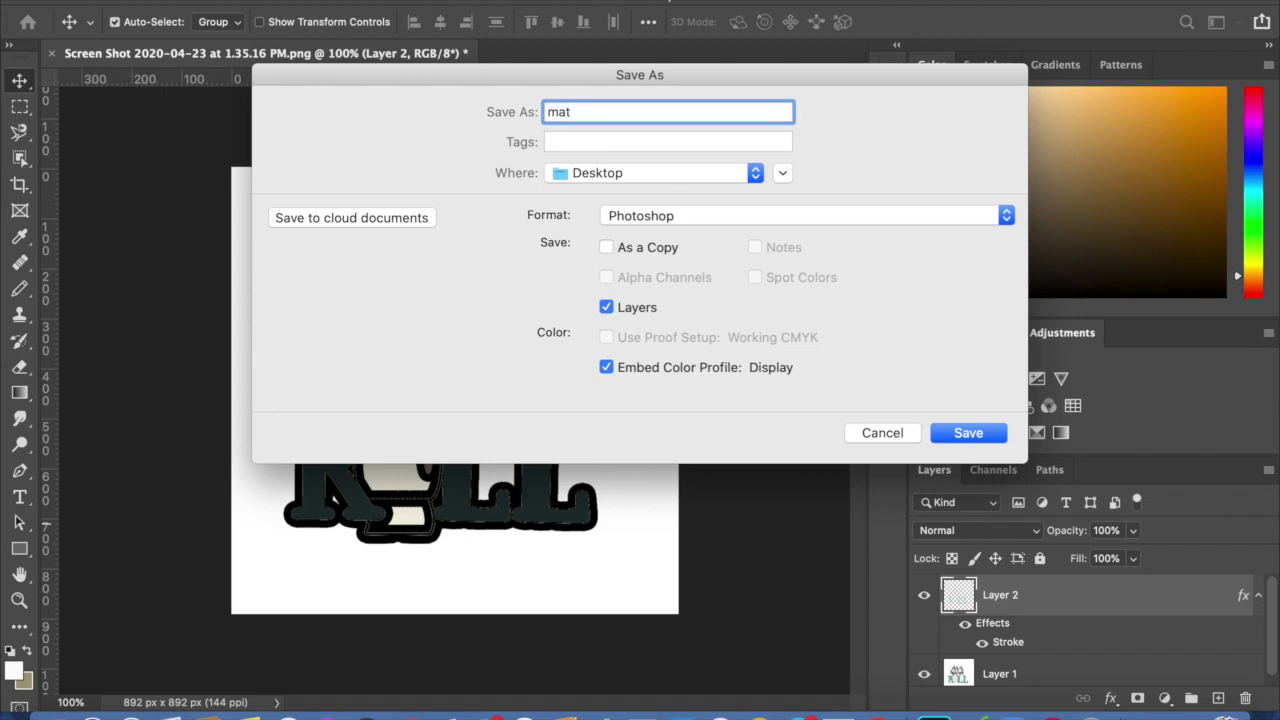
type(" 1")
left_click(686, 221)
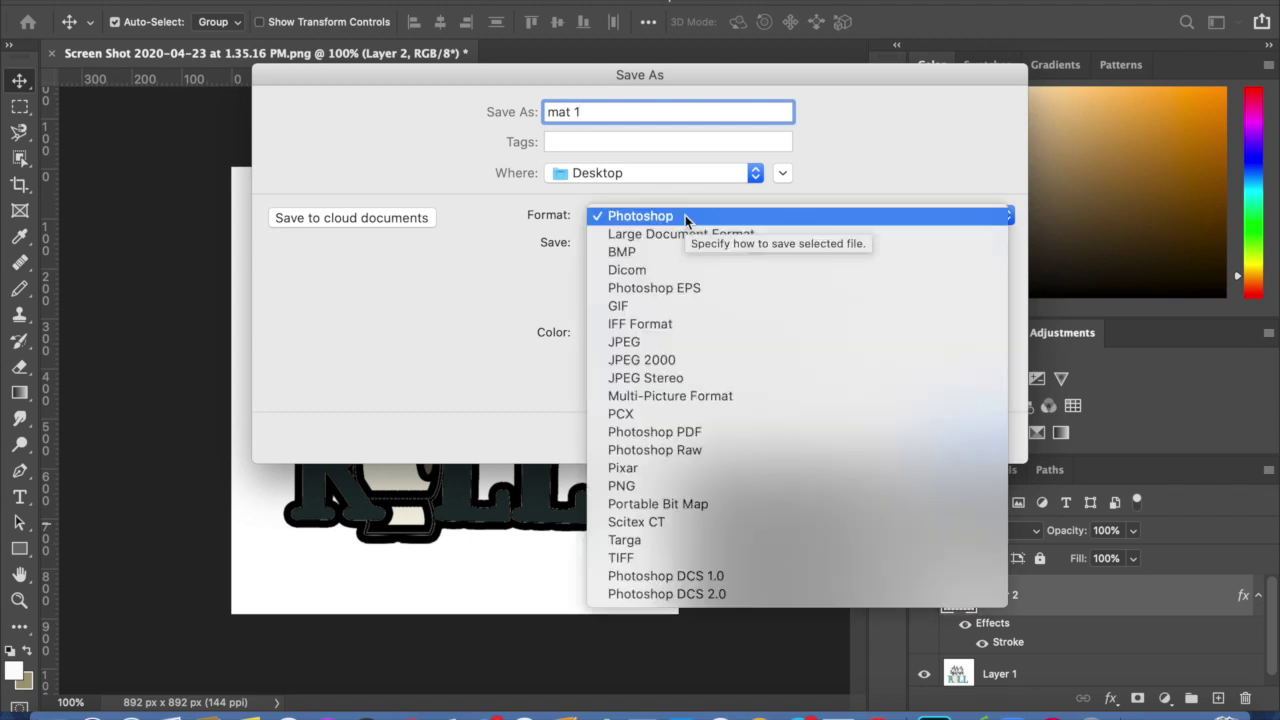
left_click(626, 341)
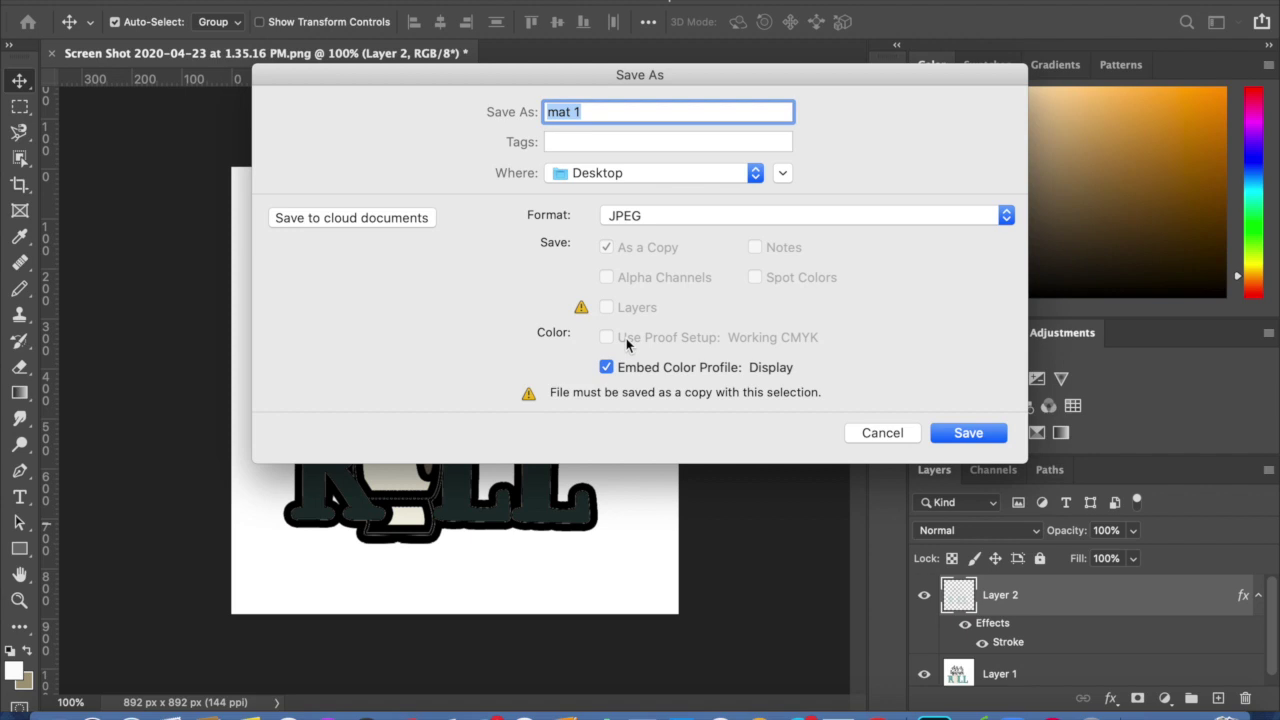
left_click(968, 432)
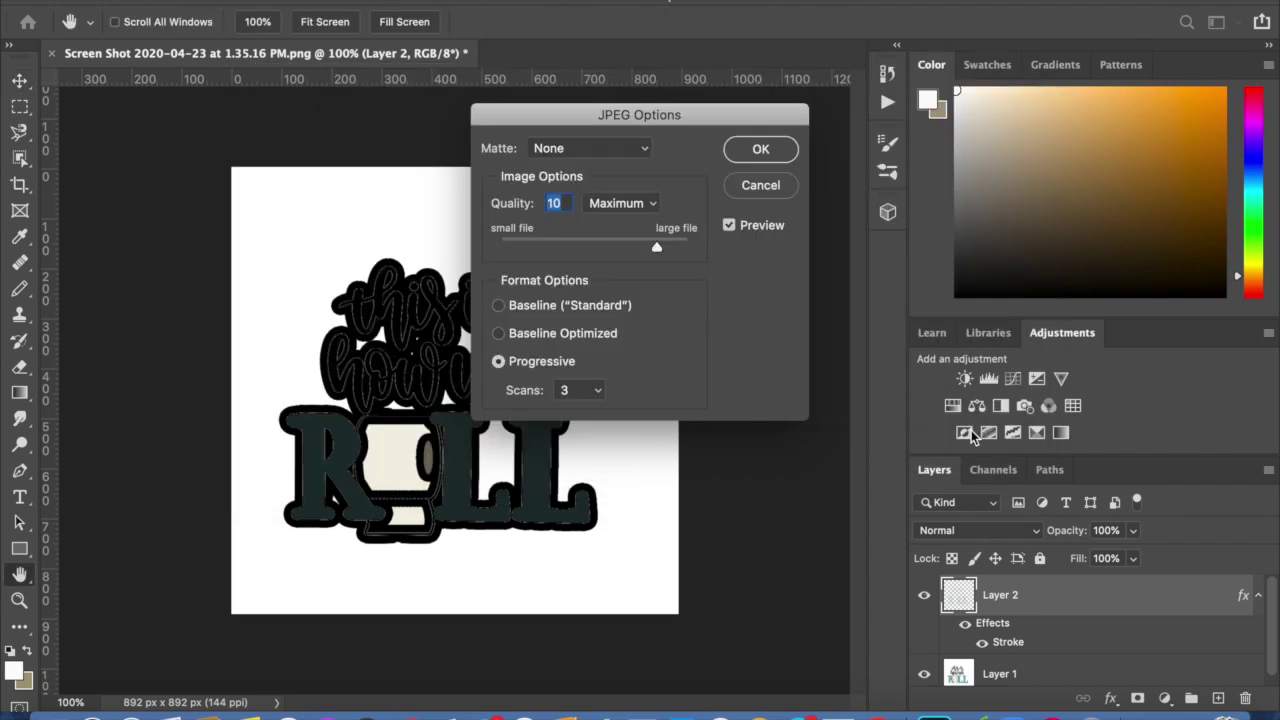
left_click(752, 150)
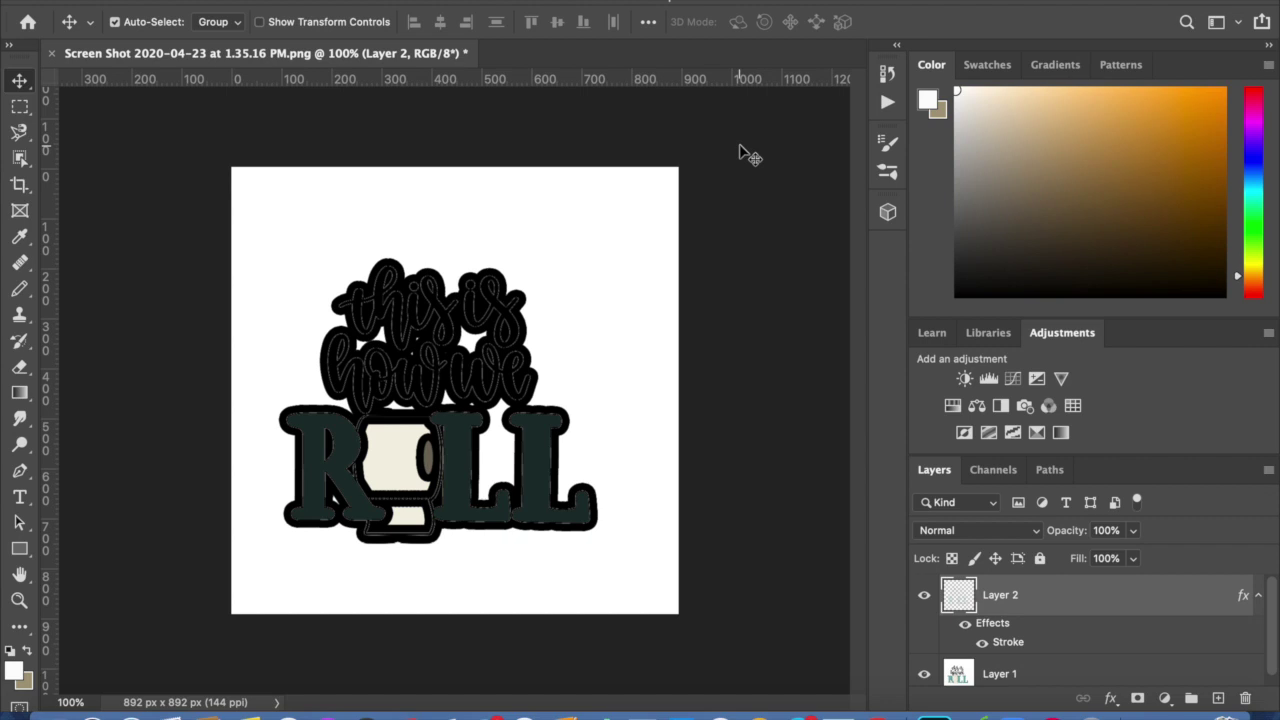
Increase the size of Layer 2's existing outside Stroke effect to 38 px.
double_click(961, 598)
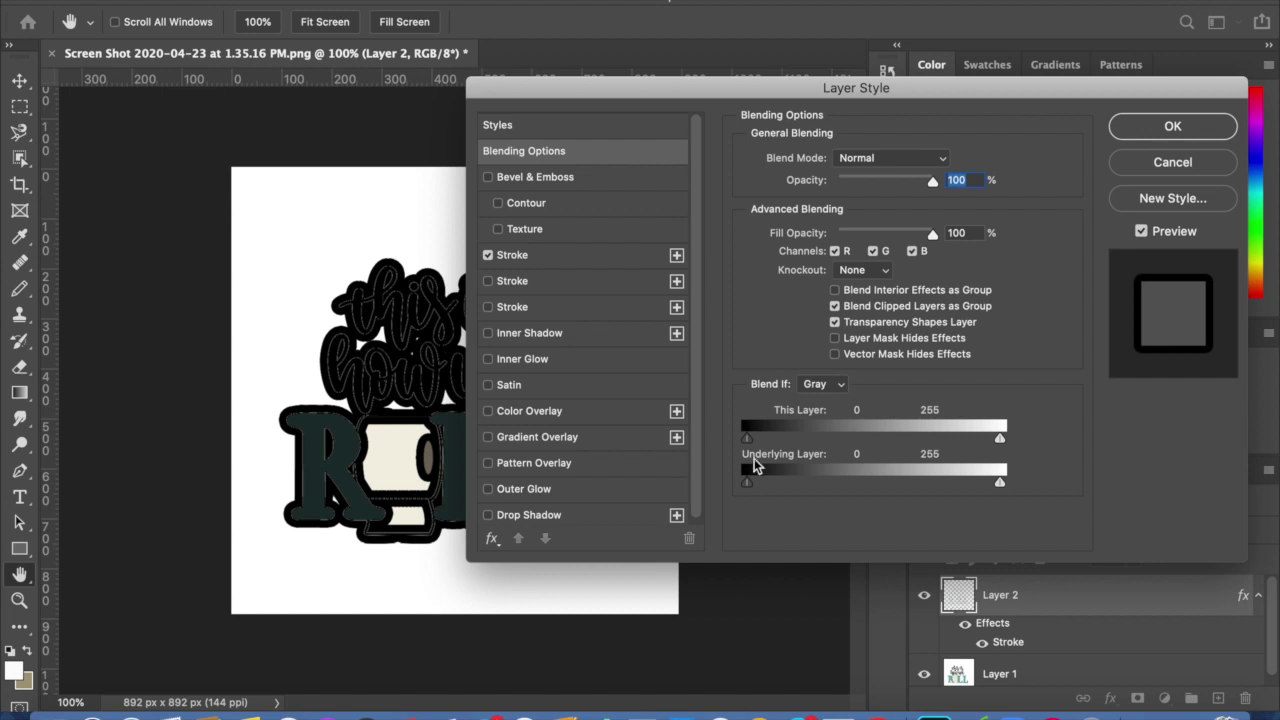
left_click(512, 256)
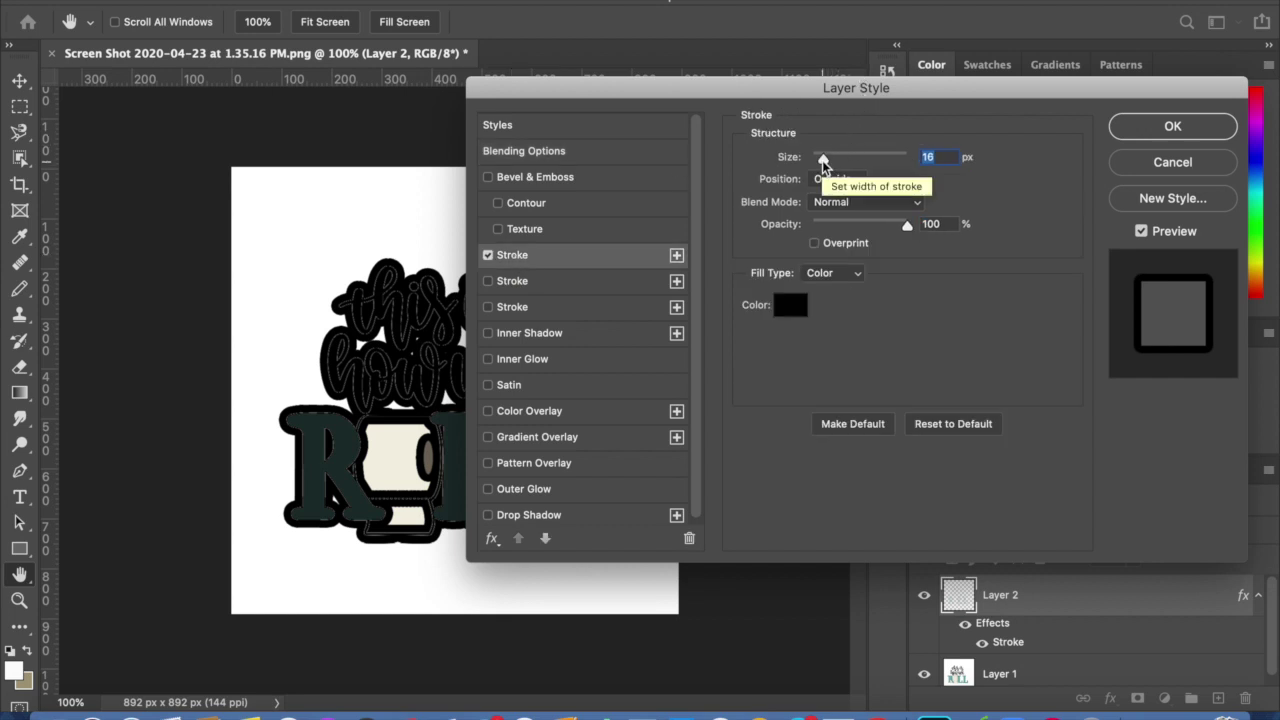
left_click_drag(823, 163, 830, 158)
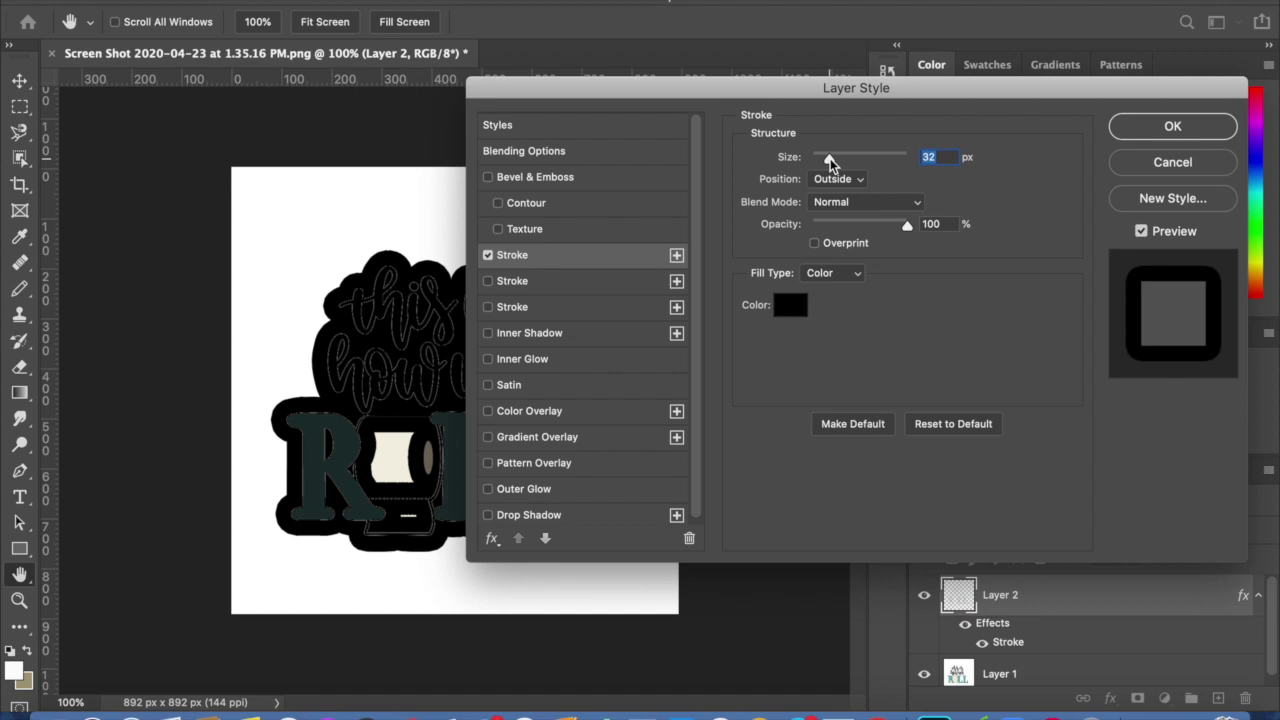
left_click_drag(830, 158, 832, 158)
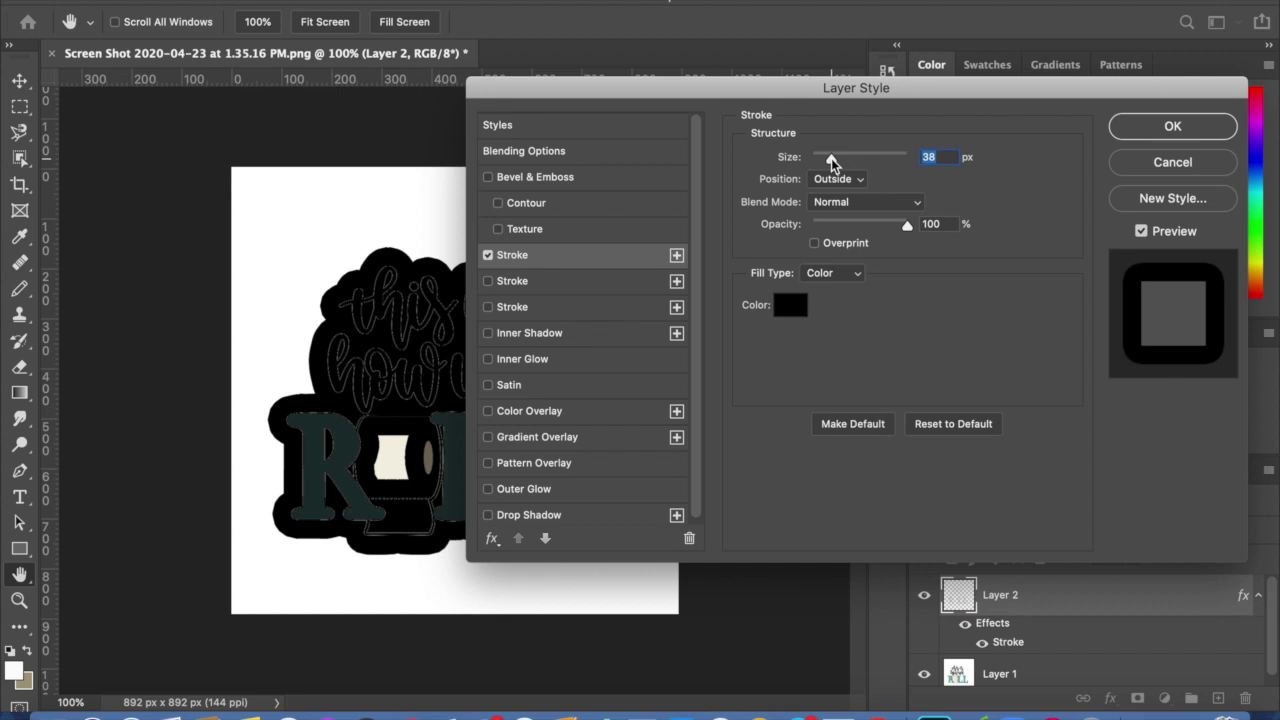
left_click(1172, 128)
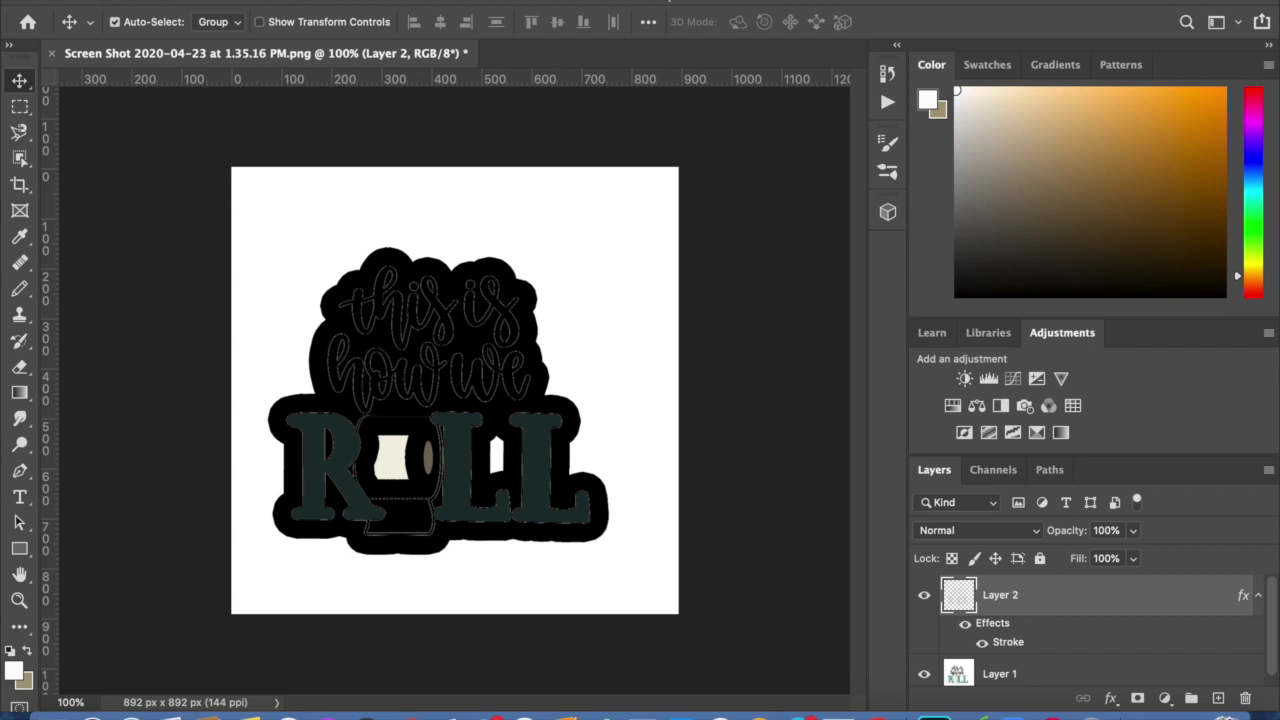
Save a JPEG copy of the thicker-outlined design to the Desktop on the computer as mat 2, at quality 10.
left_click(170, 2)
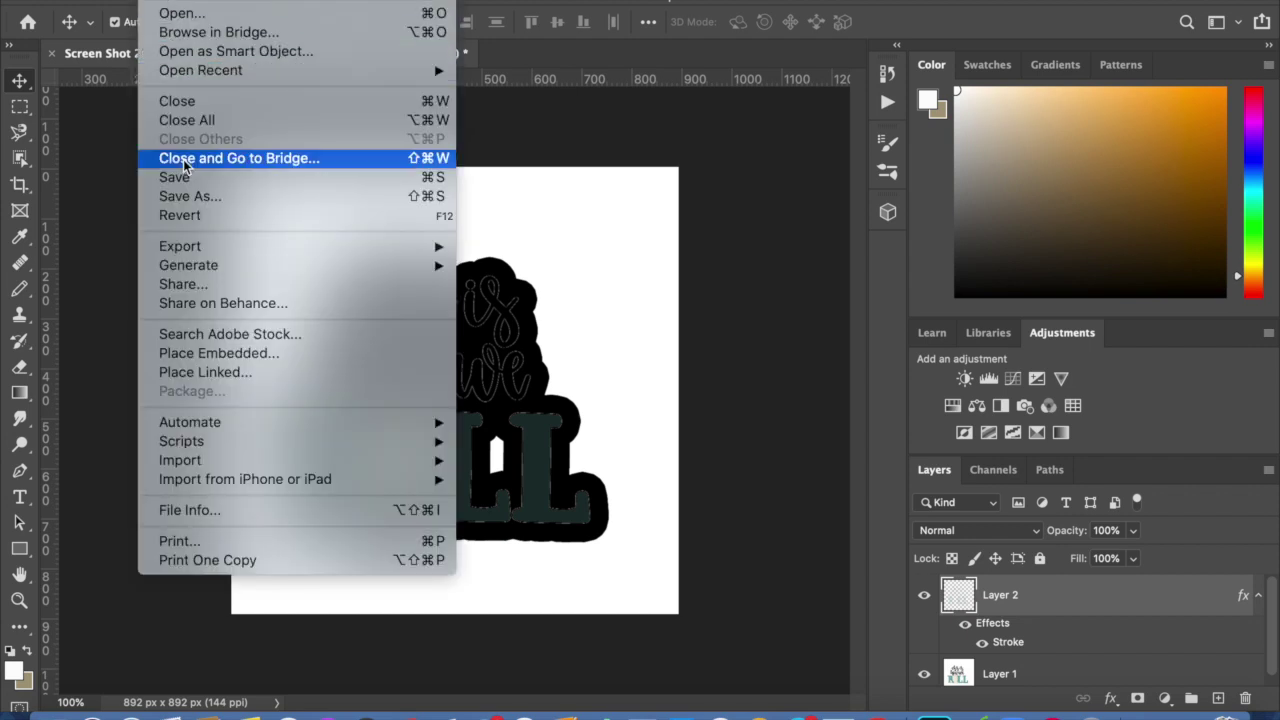
left_click(186, 198)
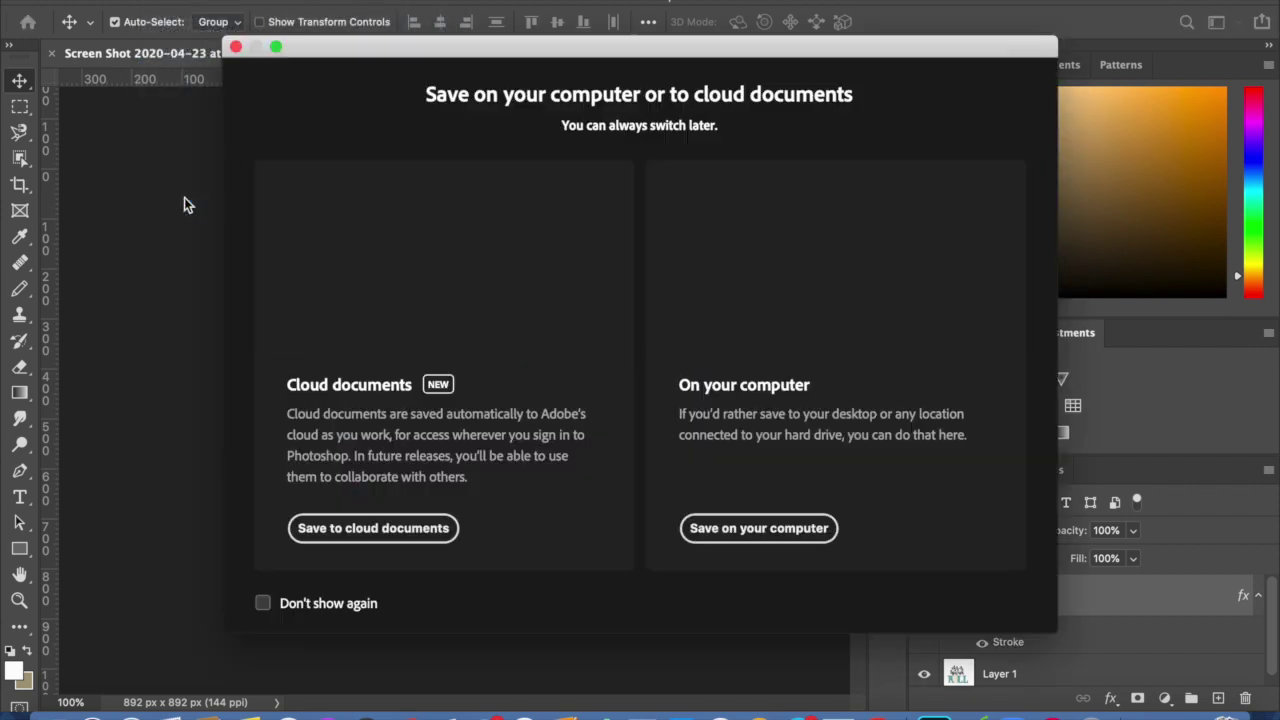
left_click(765, 527)
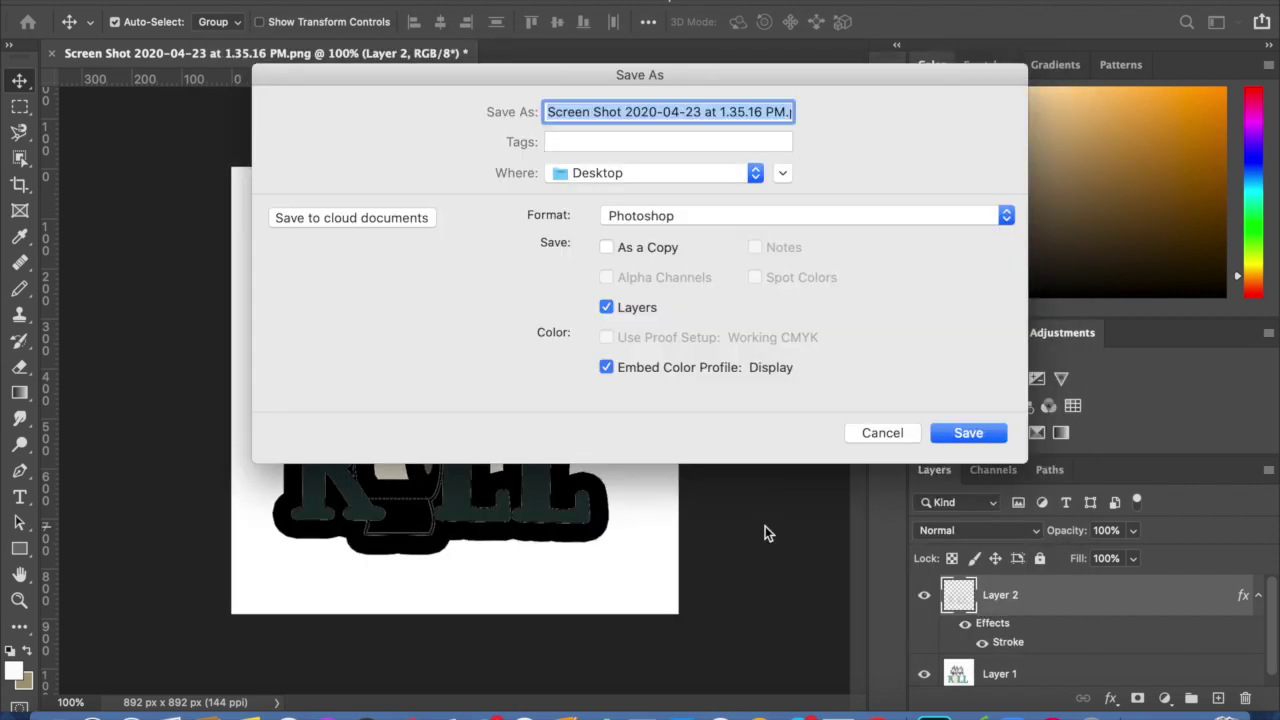
left_click(594, 112)
double_click(594, 112)
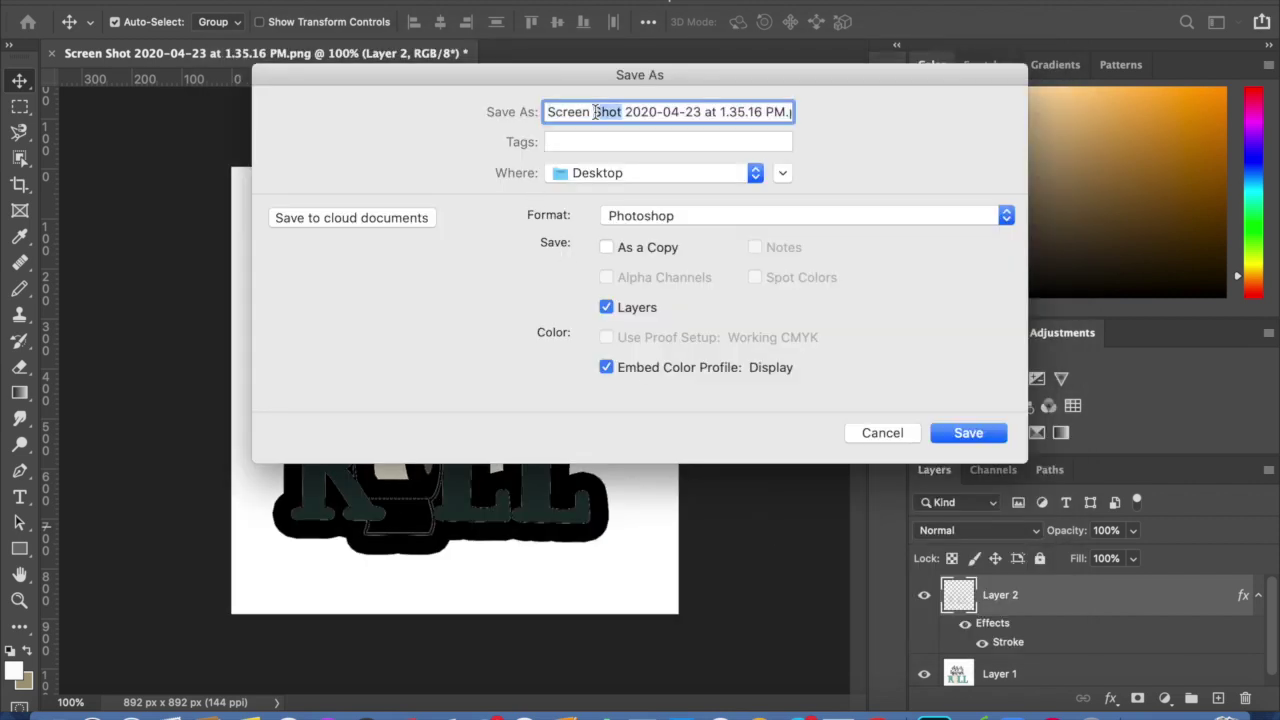
triple_click(594, 112)
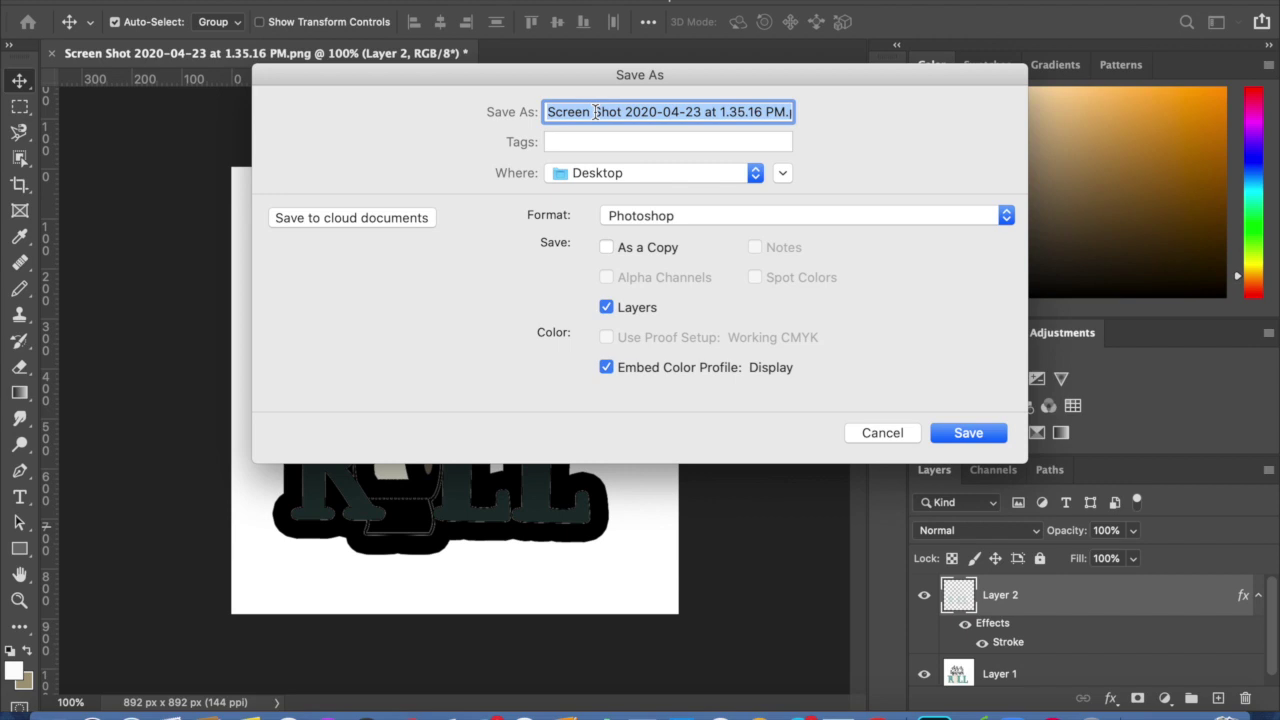
type("mat 2")
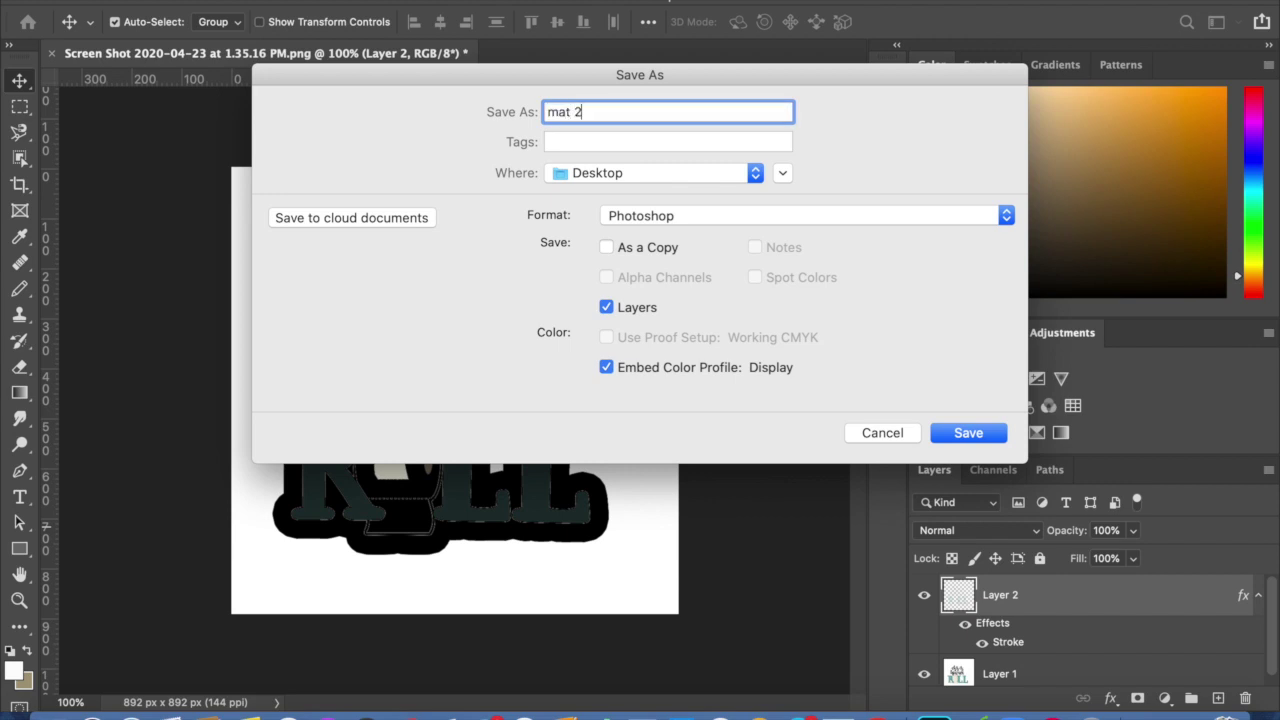
left_click(705, 216)
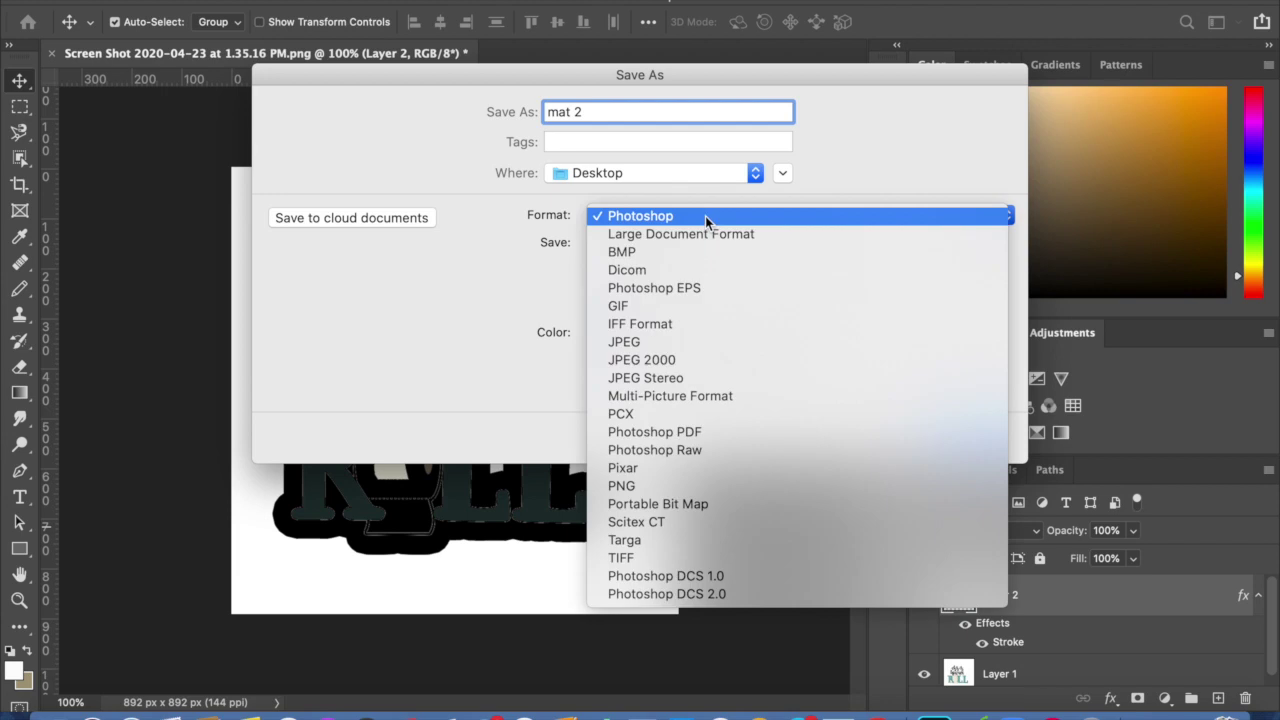
left_click(634, 342)
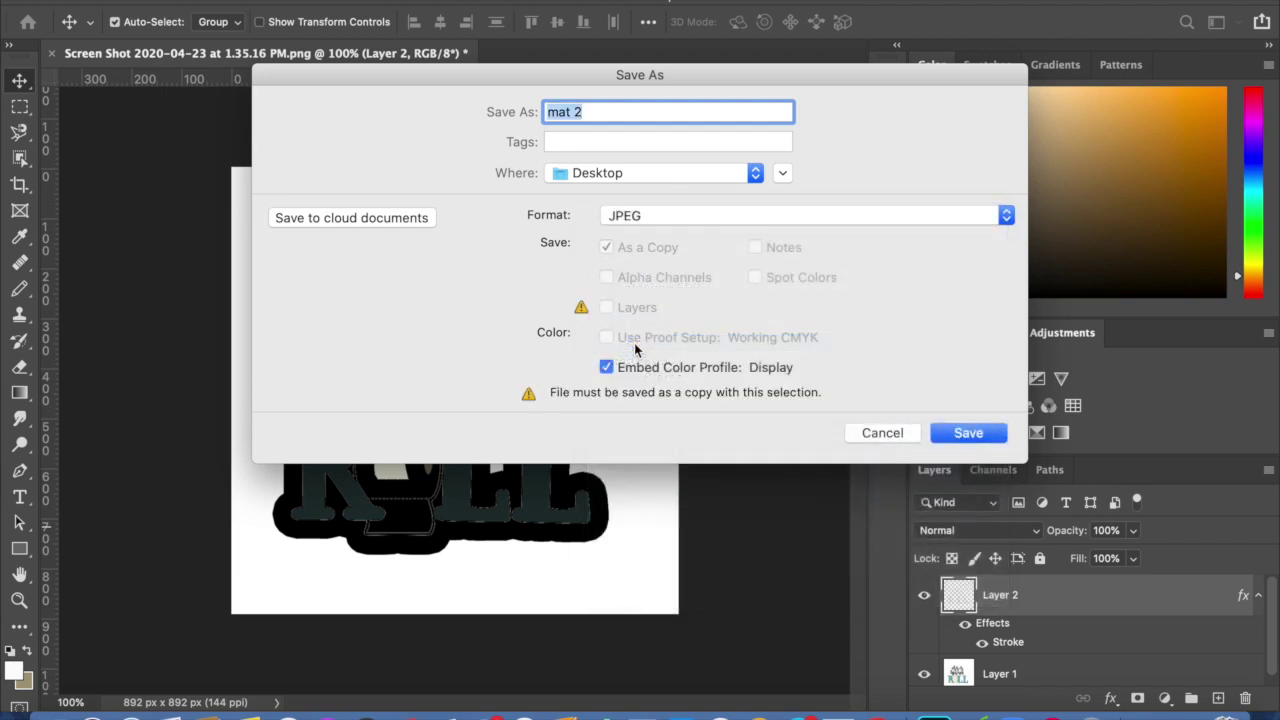
left_click(956, 440)
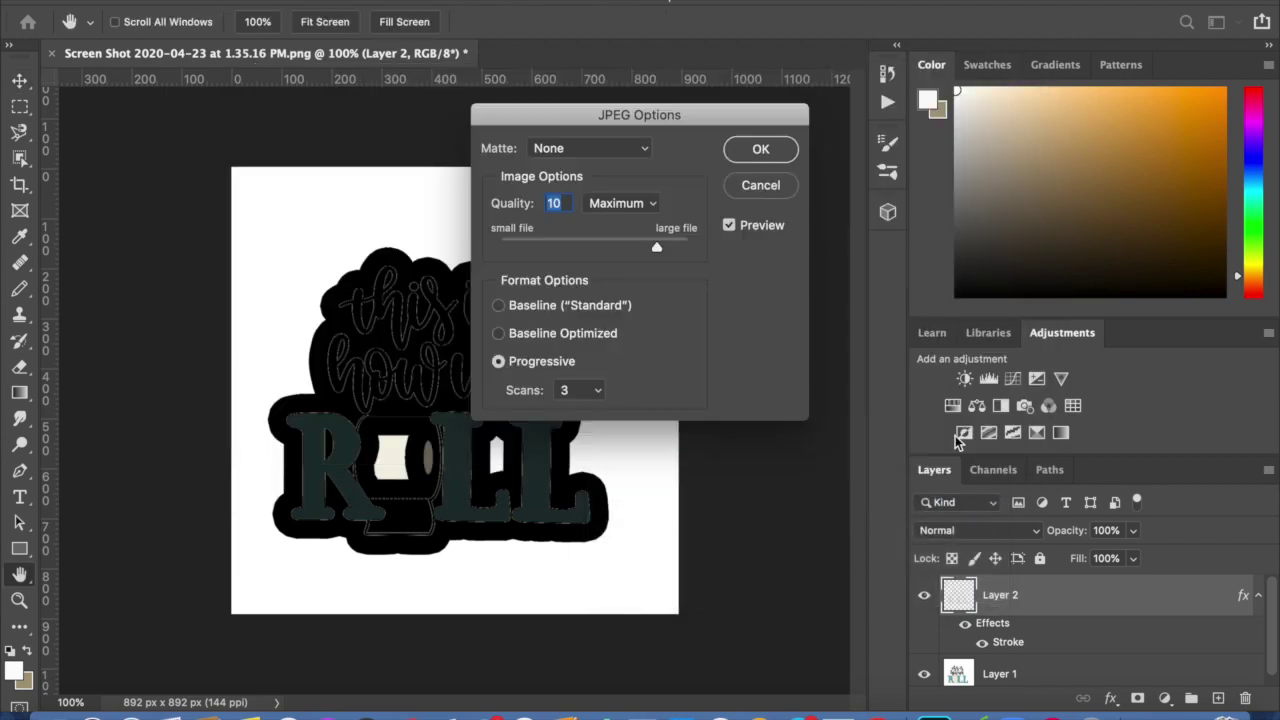
left_click(760, 149)
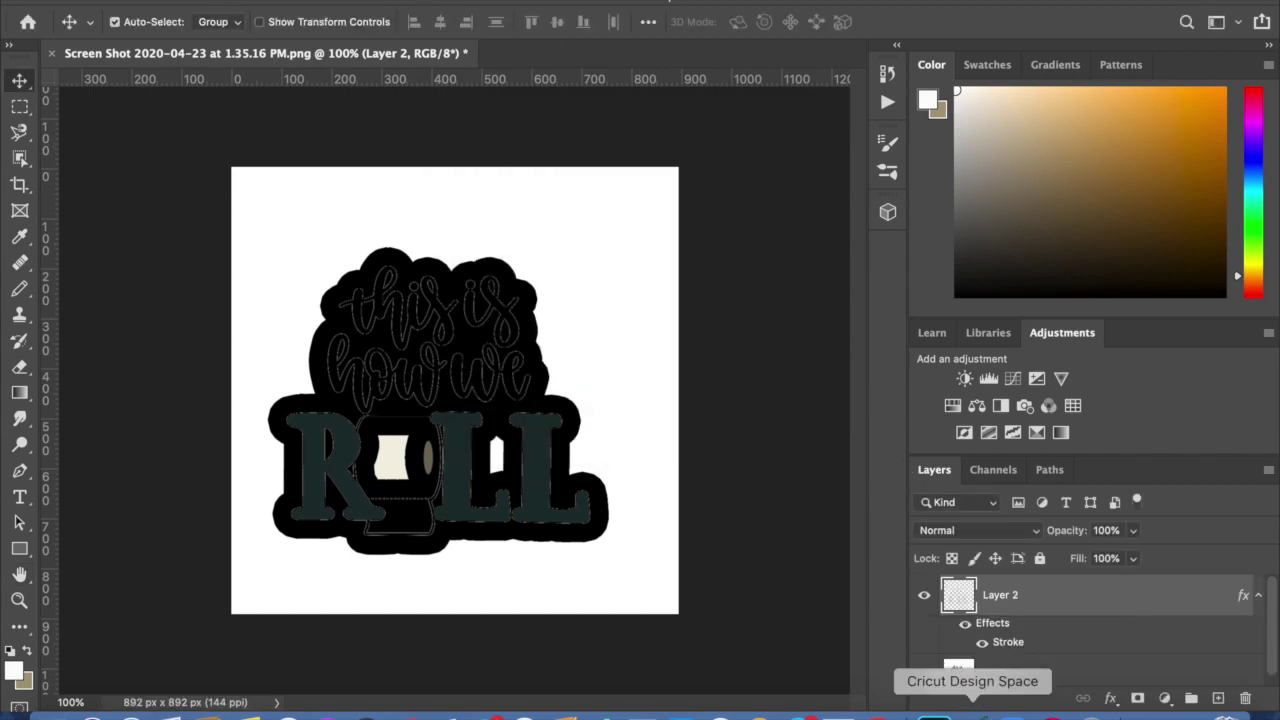
Switch to Cricut Design Space and delete the white square behind the design.
left_click(972, 712)
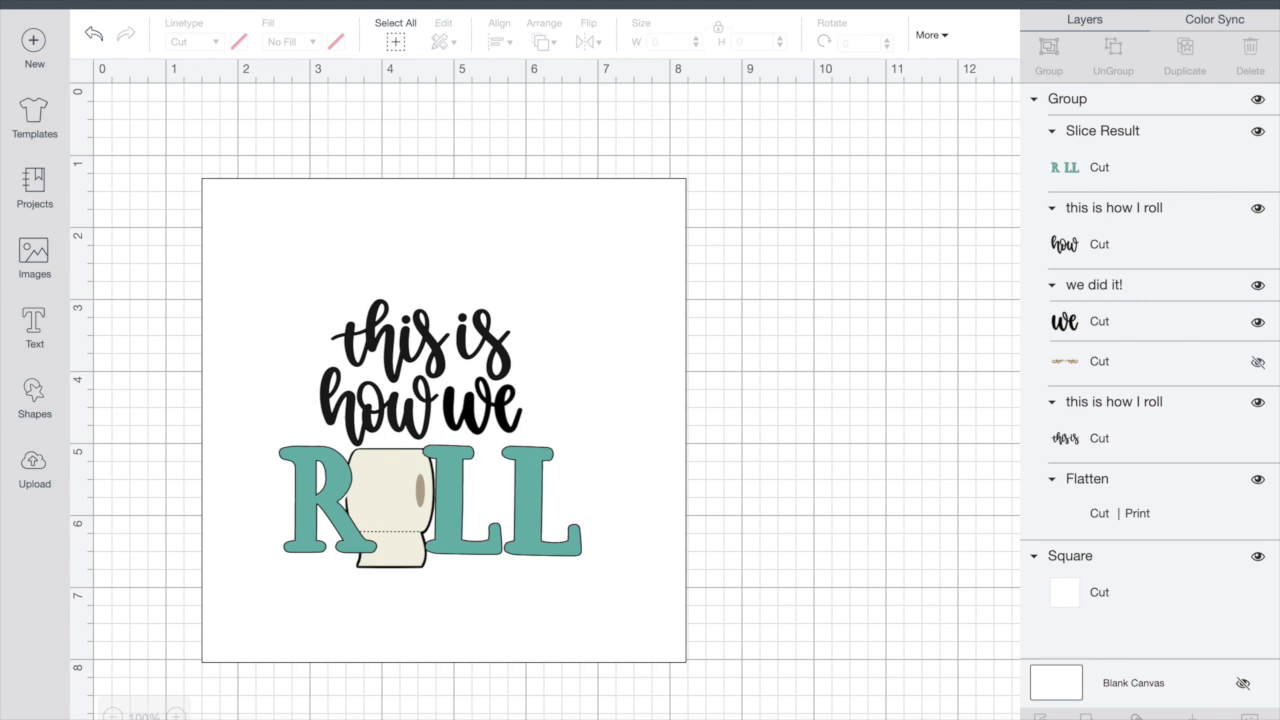
left_click(668, 601)
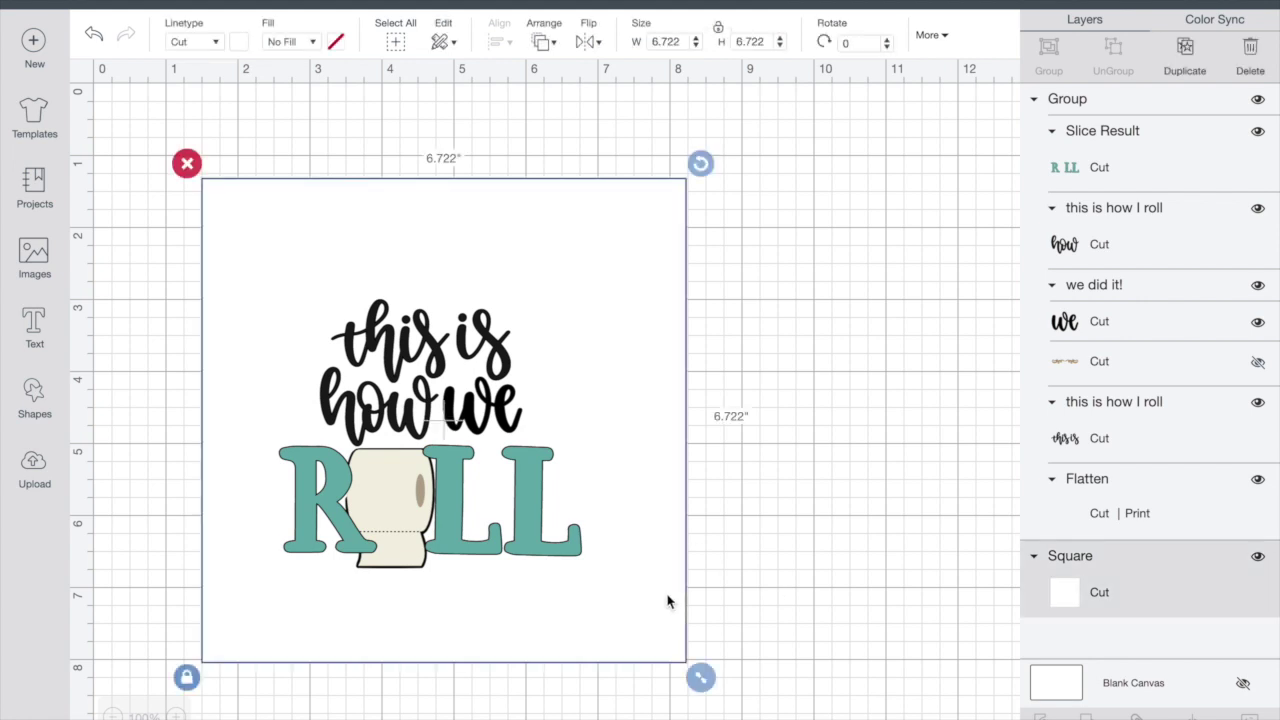
key("Delete")
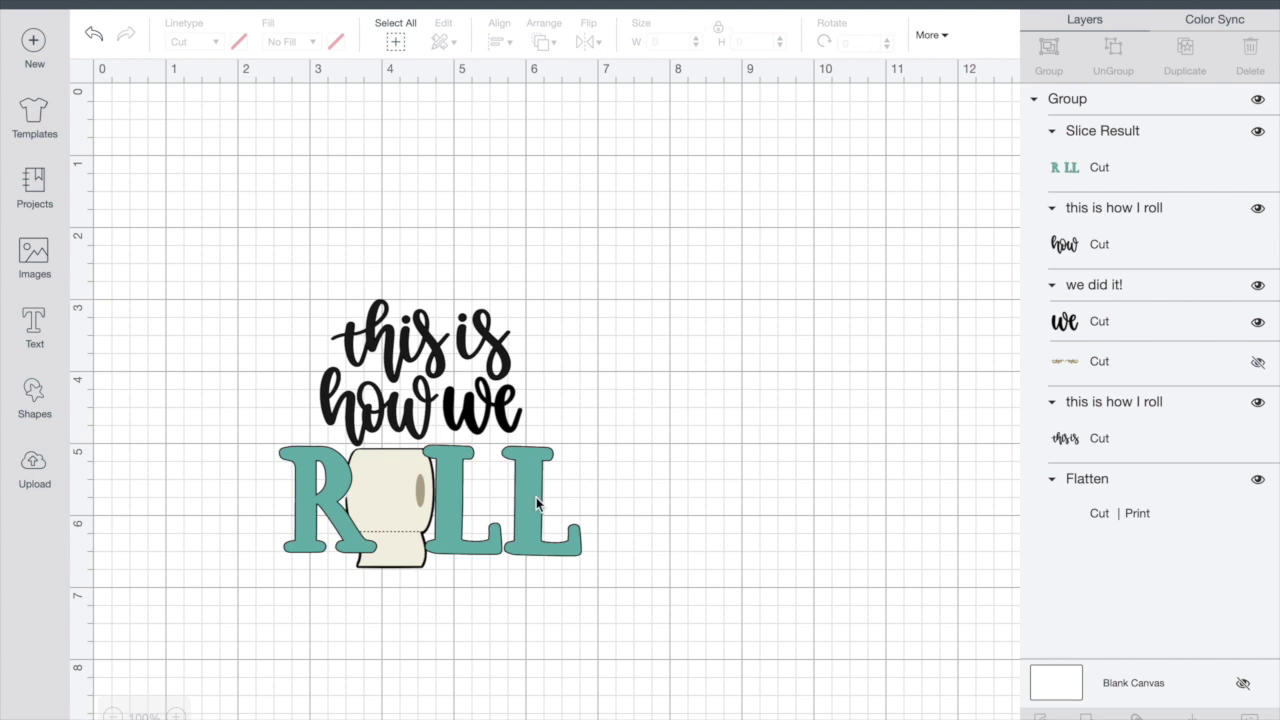
Upload mat 1.jpg from the Desktop as a new image and continue with the Simple image type.
left_click(36, 466)
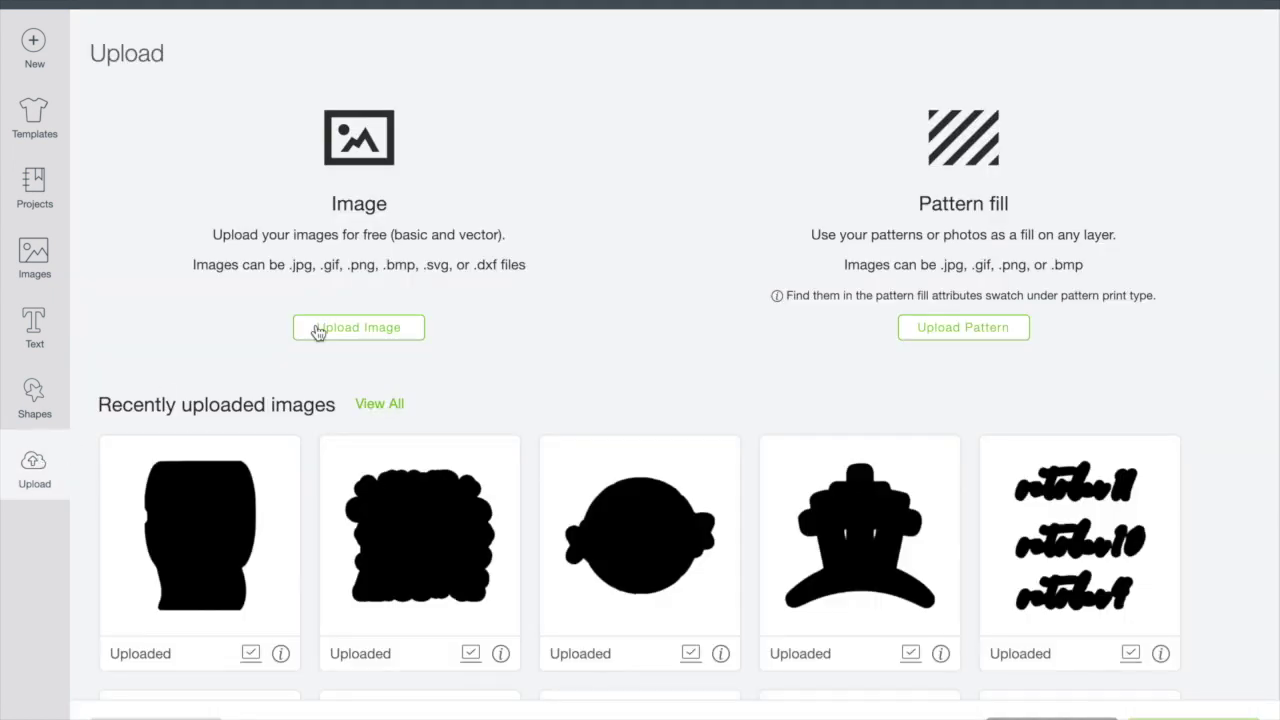
left_click(383, 328)
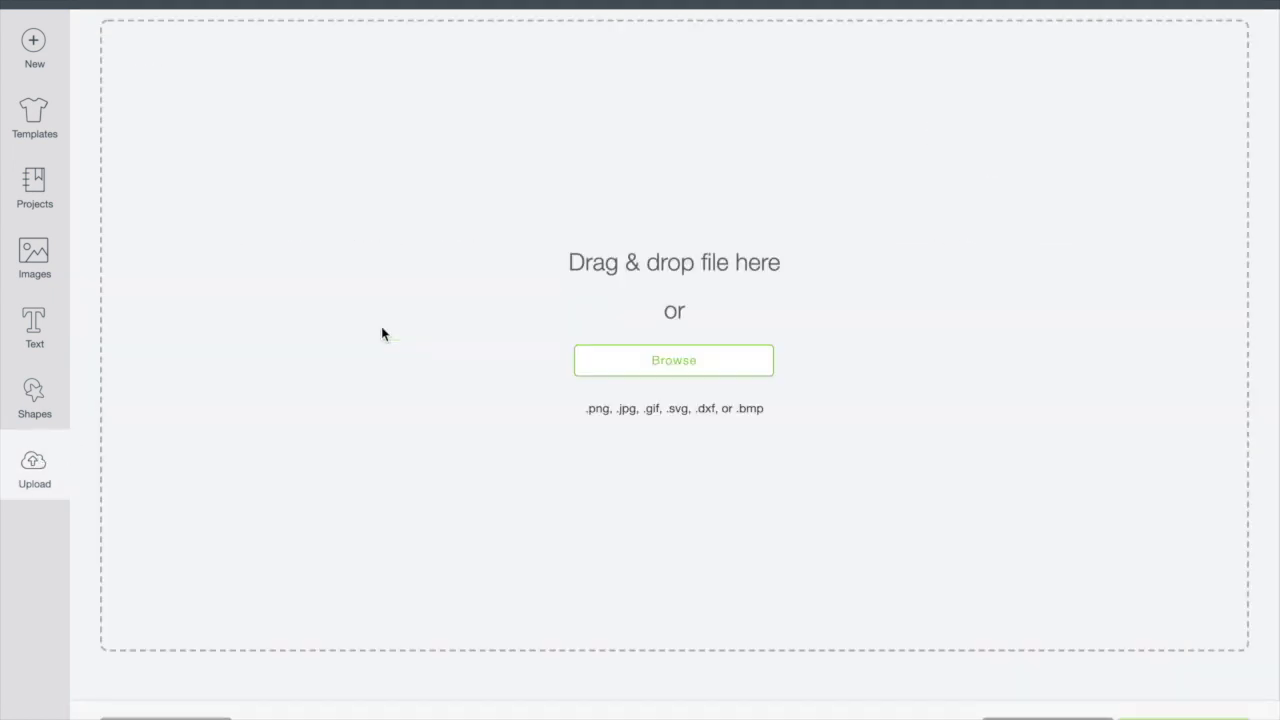
left_click(672, 368)
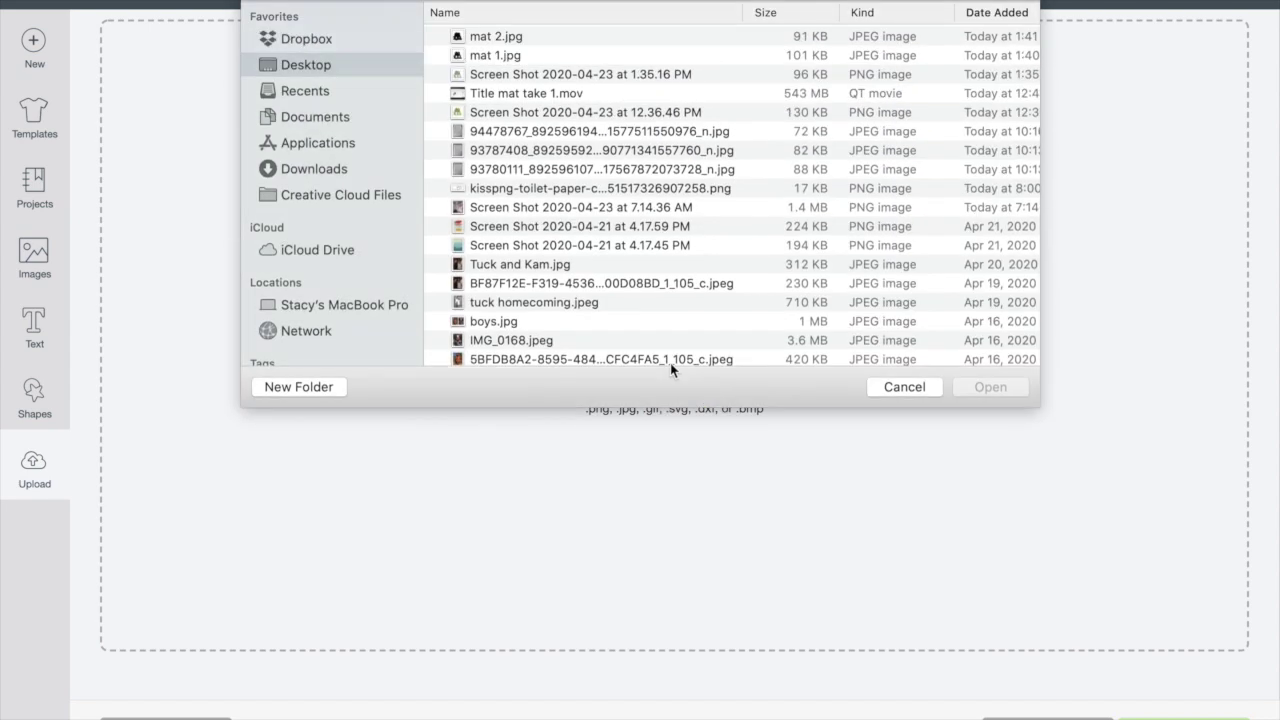
left_click(489, 56)
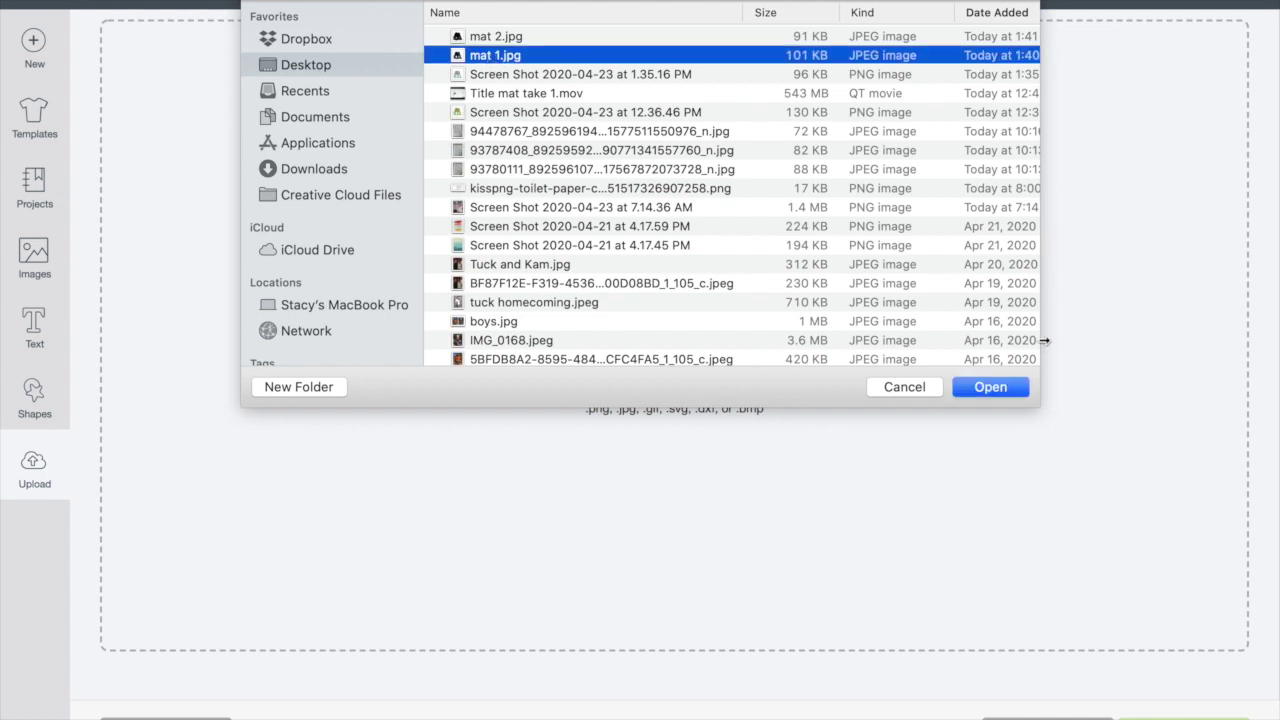
left_click(1000, 387)
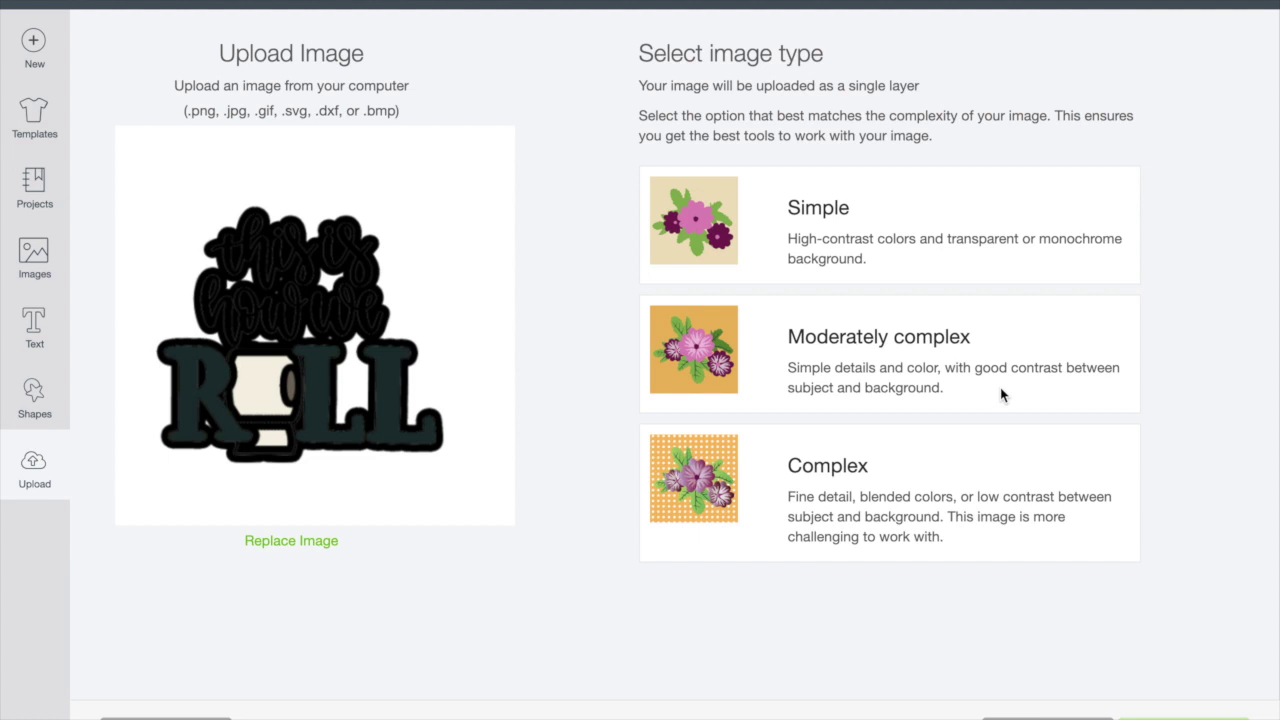
left_click(901, 231)
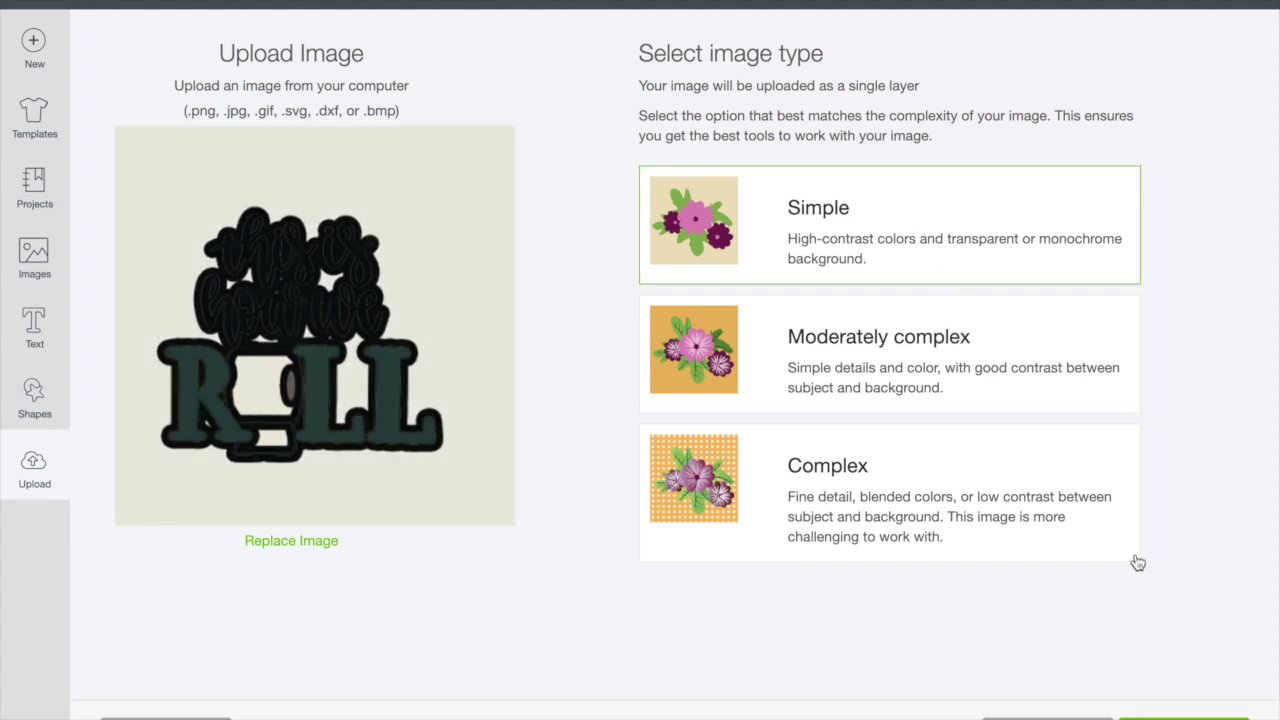
left_click(1183, 716)
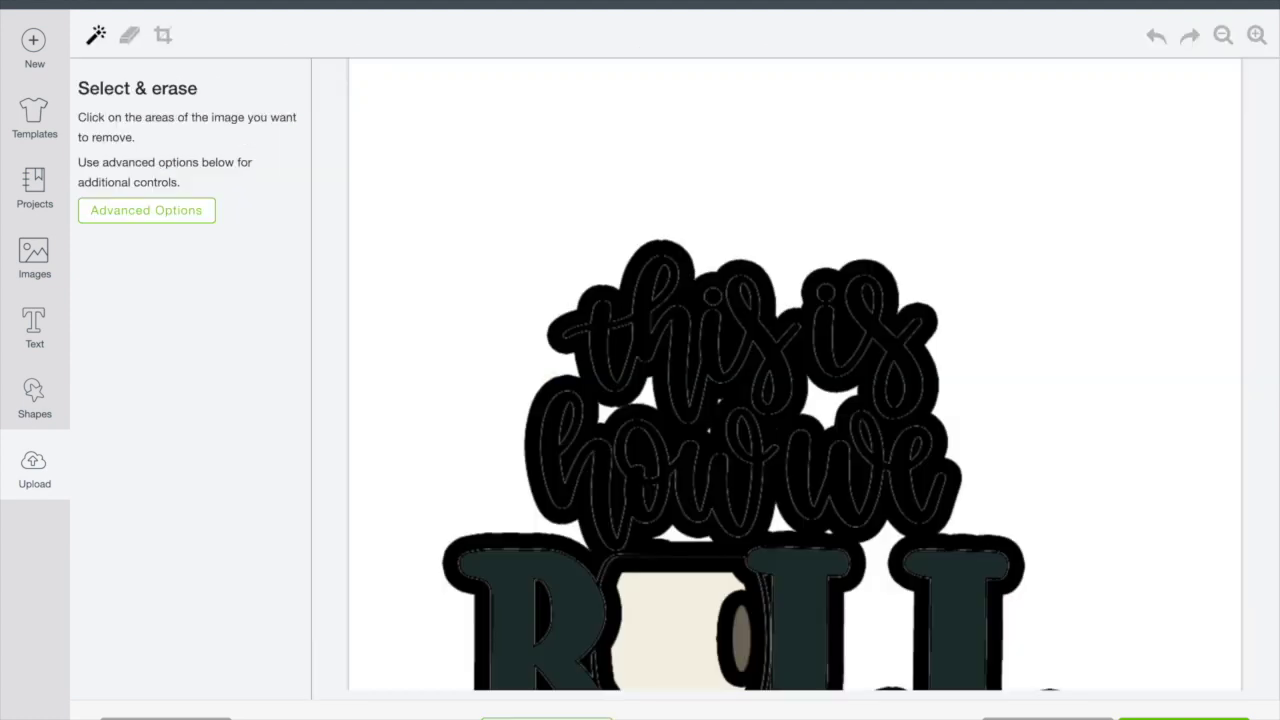
Erase the white background surrounding the outlined design with Select & erase.
left_click(1222, 38)
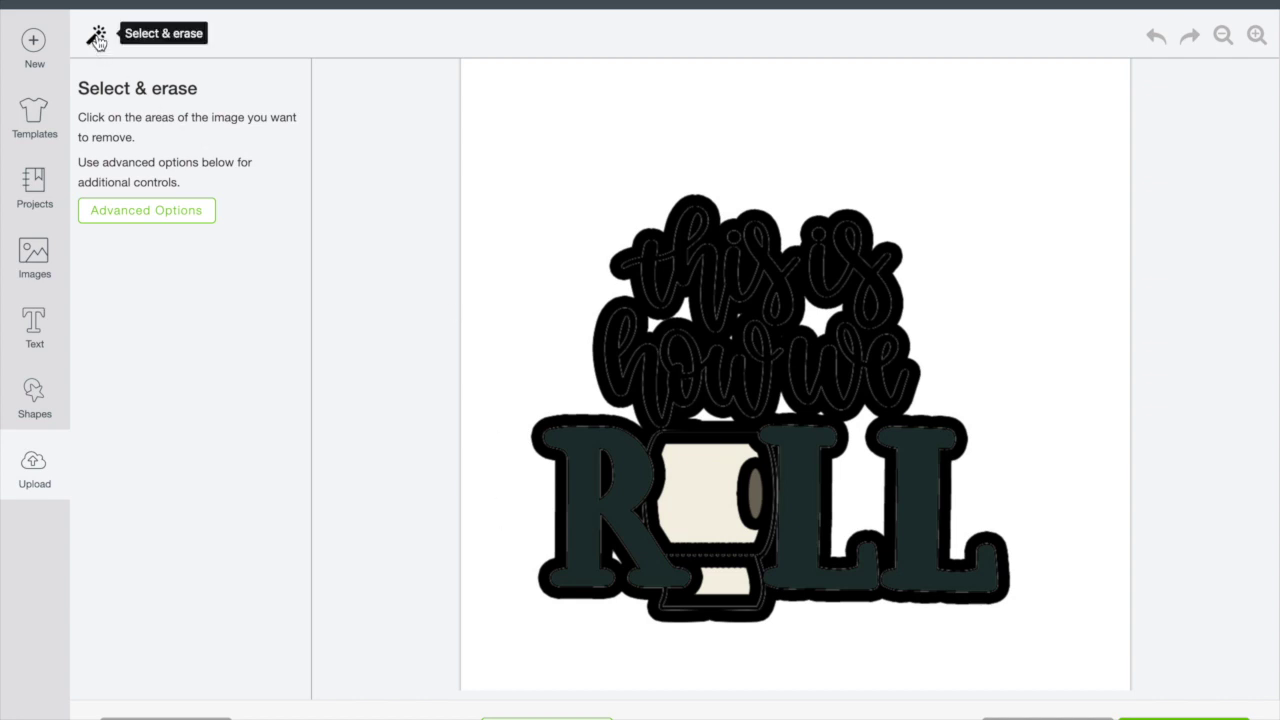
left_click(540, 141)
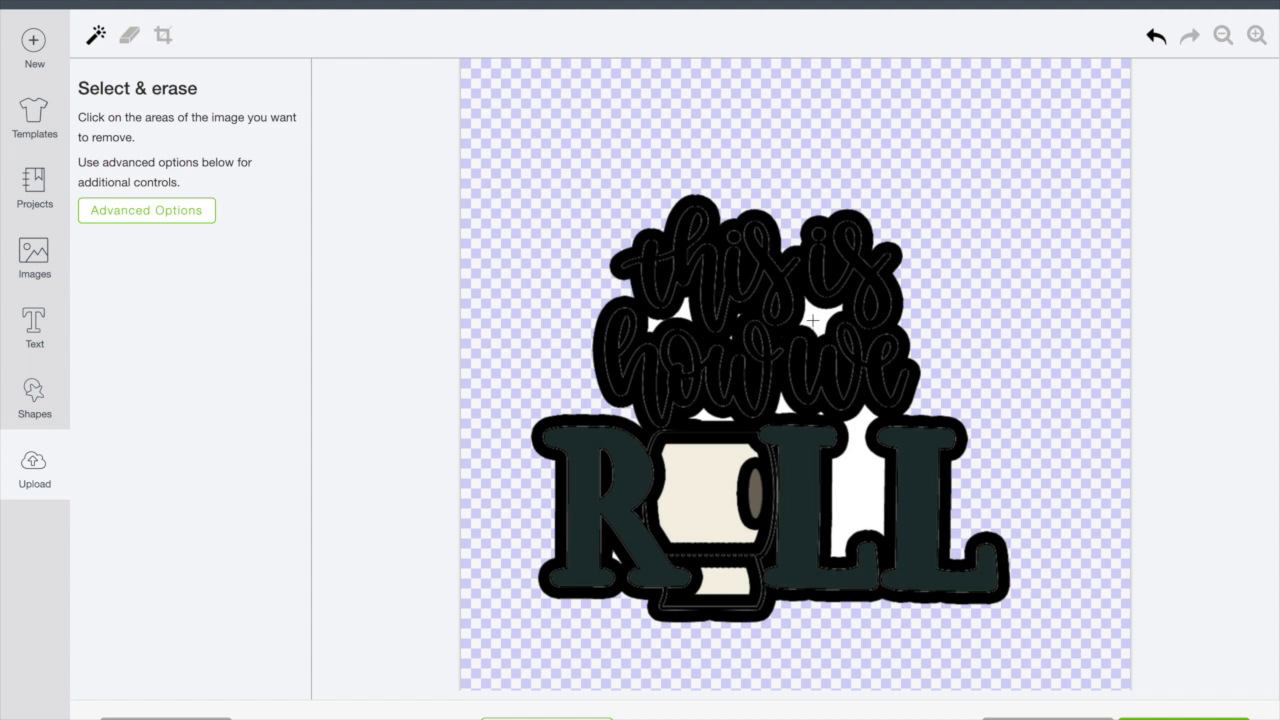
Erase the remaining white gaps inside the outlined design, between the script words and between the two Ls, and continue to saving.
left_click(813, 320)
left_click(861, 504)
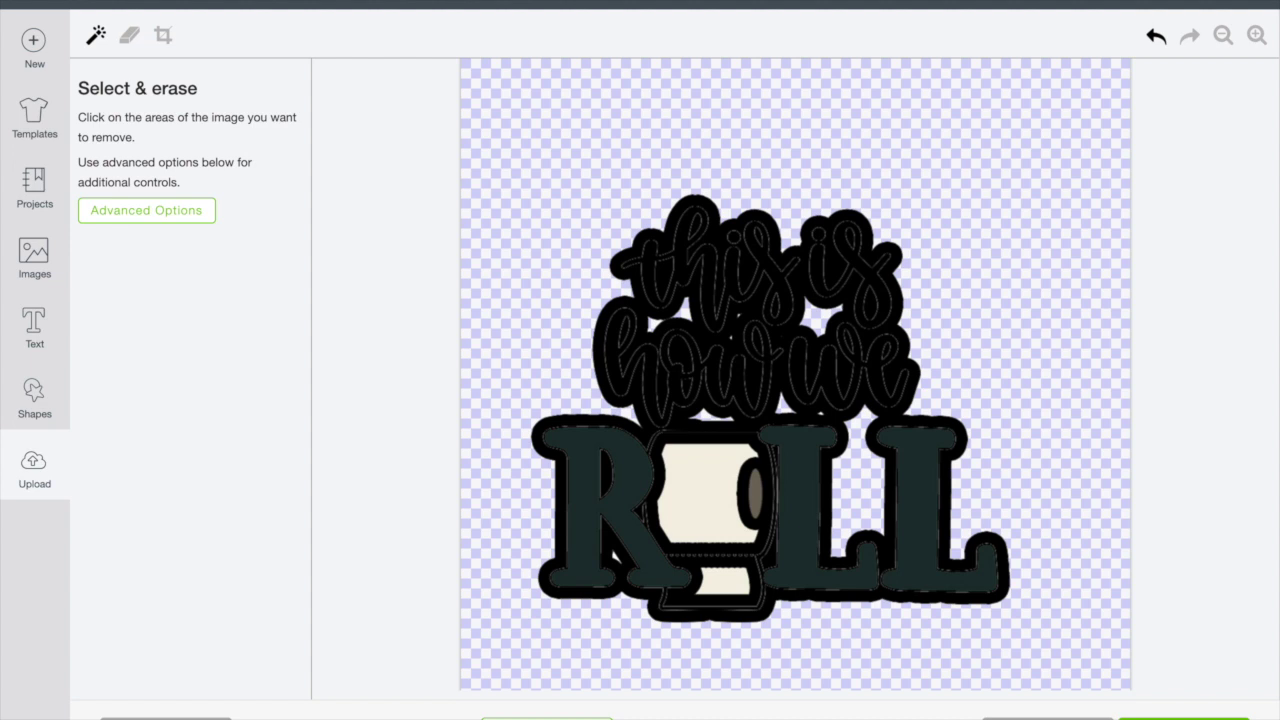
left_click(1183, 718)
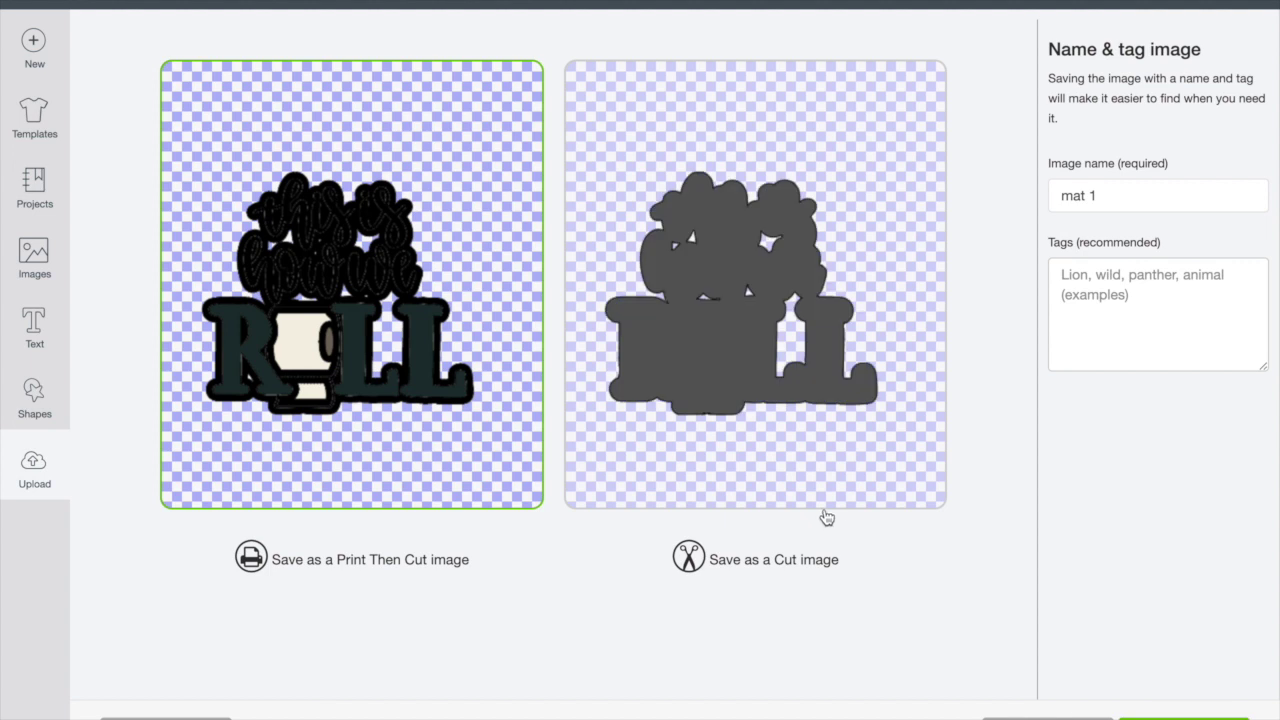
Save mat 1 as a Cut image and insert it from the recently uploaded images onto the canvas.
left_click(711, 385)
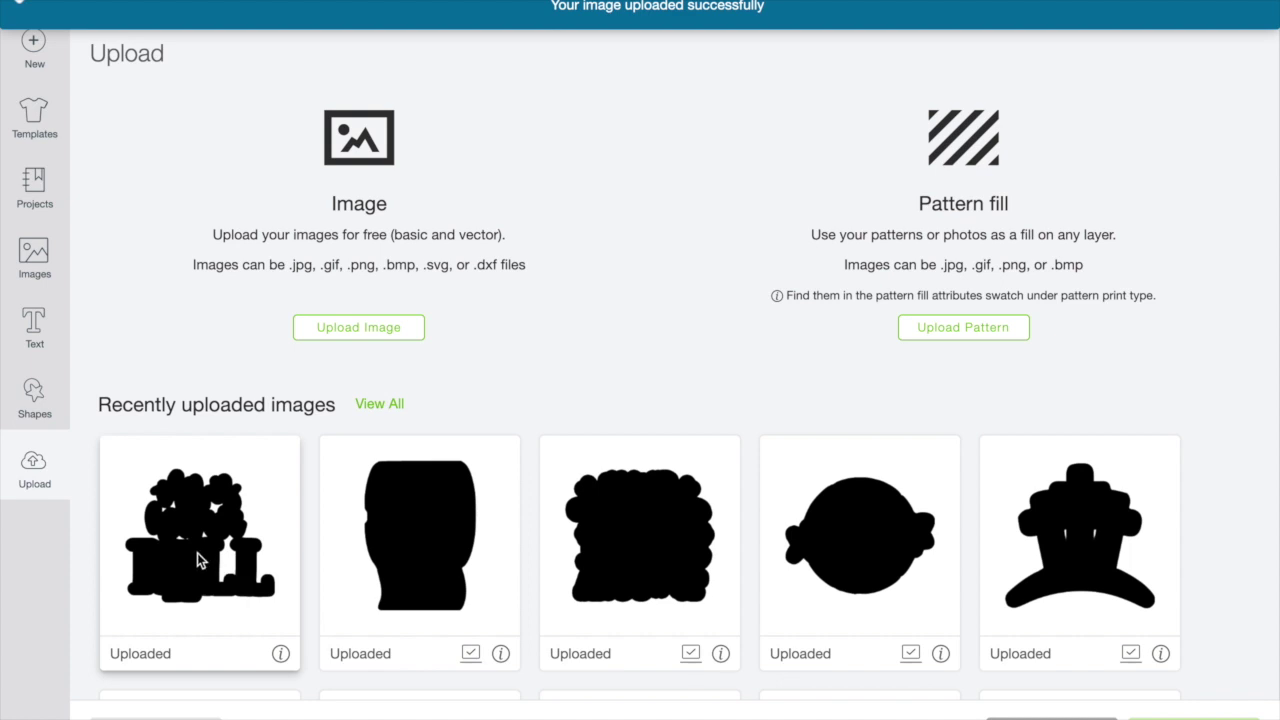
left_click(197, 560)
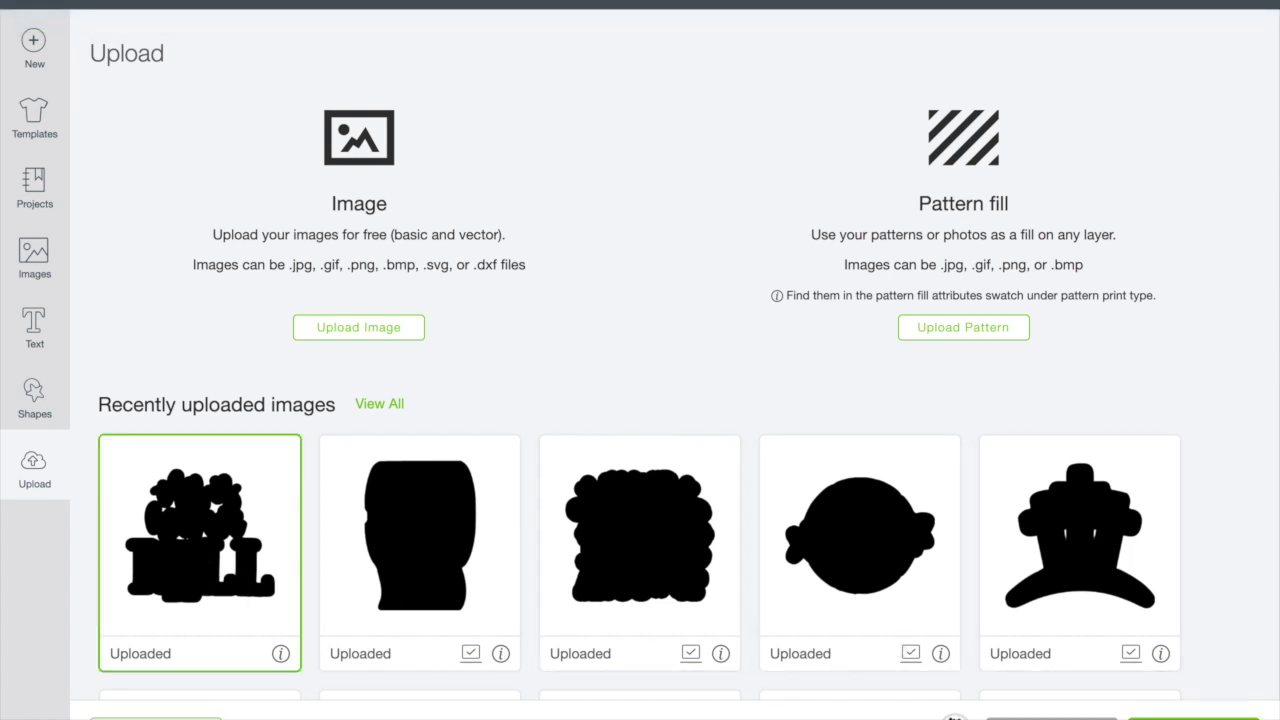
left_click(1194, 716)
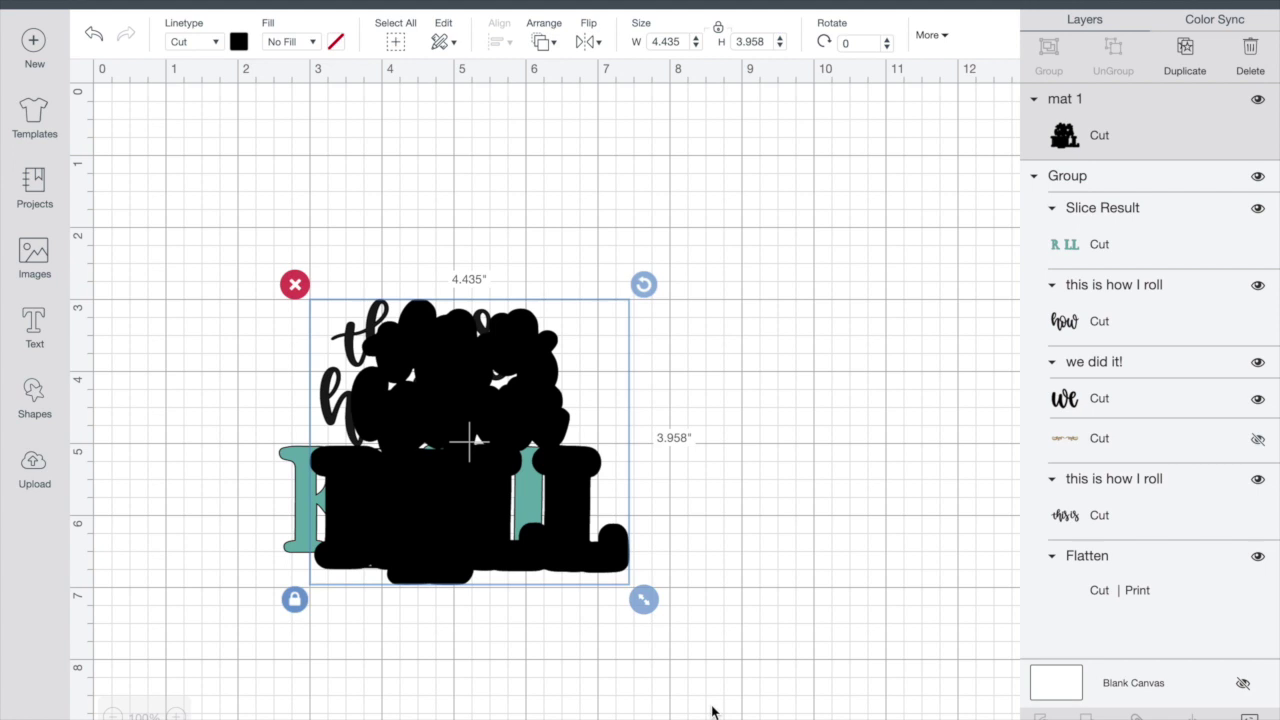
Change the mat 1 shape's colour to light yellow and send it to the back of the design.
left_click(240, 42)
left_click(385, 149)
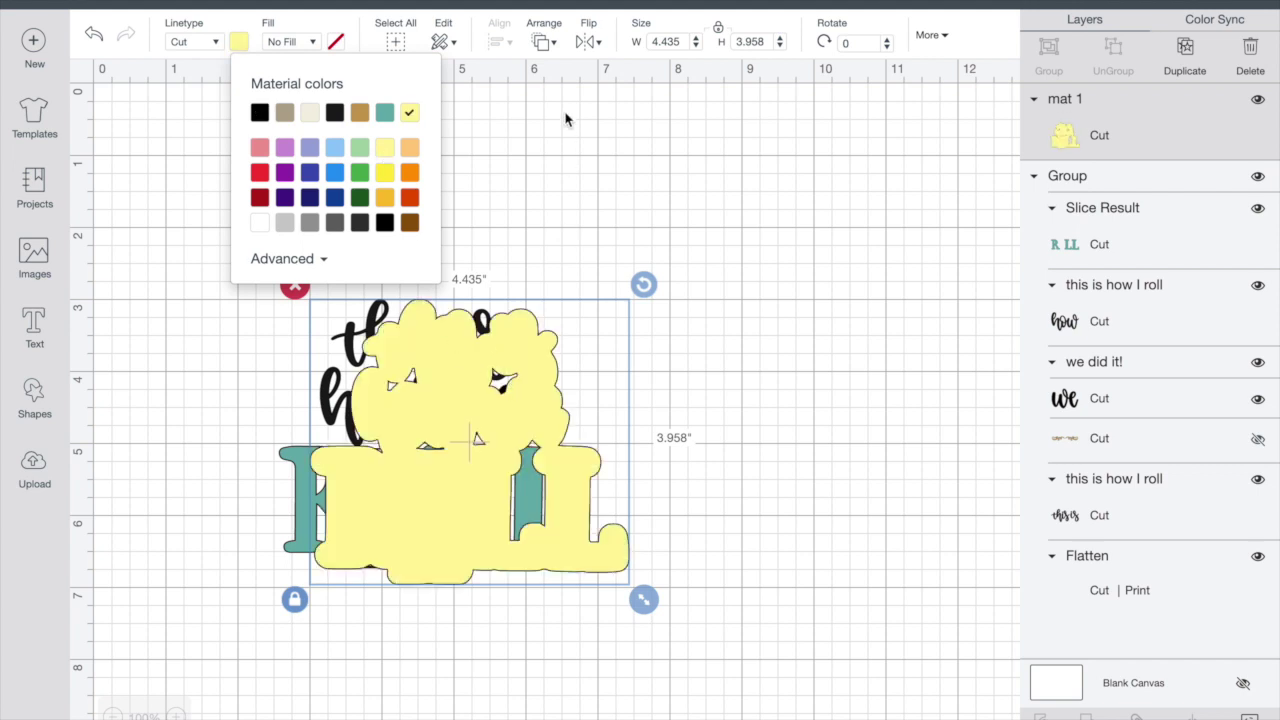
left_click(544, 42)
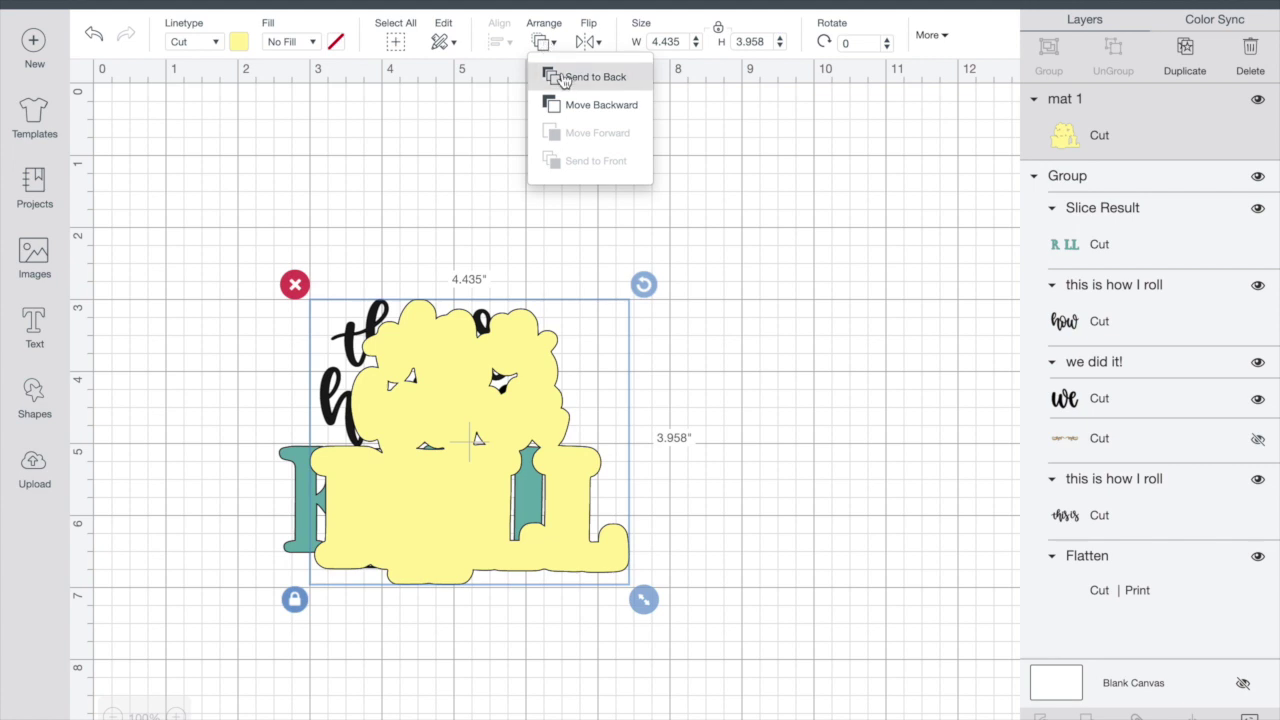
left_click(565, 78)
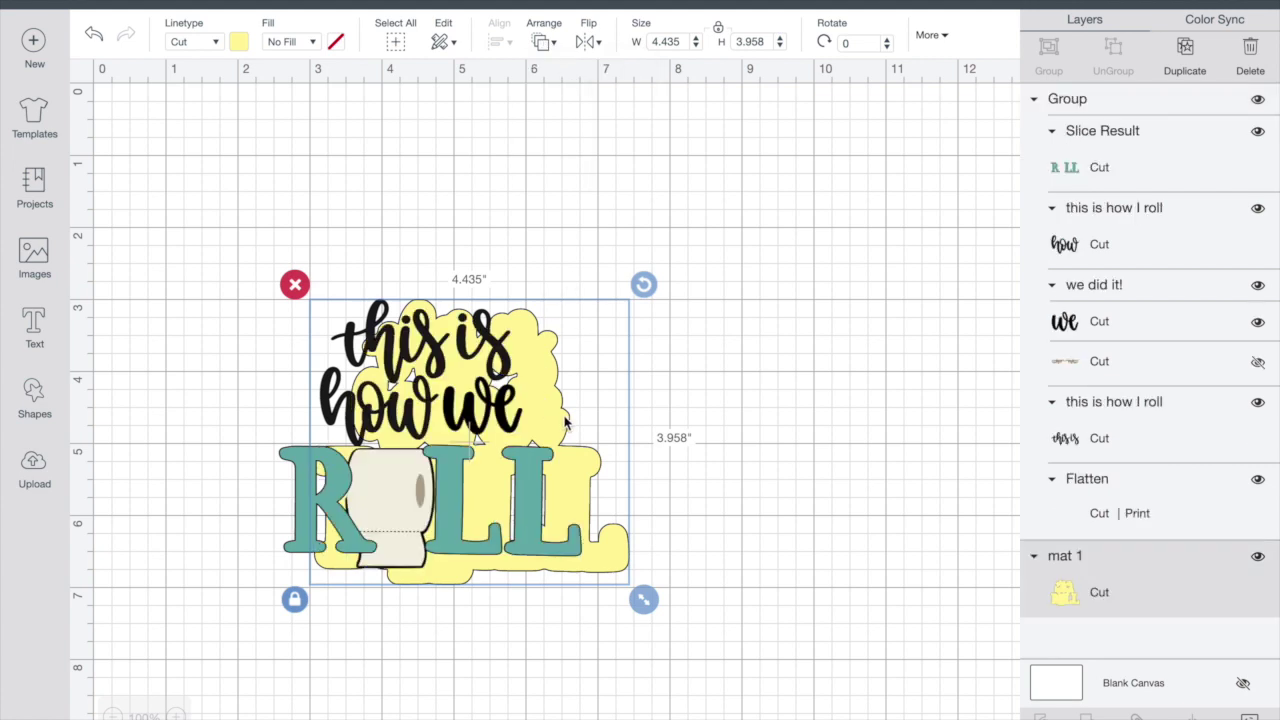
Move the yellow mat behind the lettering so it forms an even border around the whole design.
left_click_drag(552, 420, 515, 410)
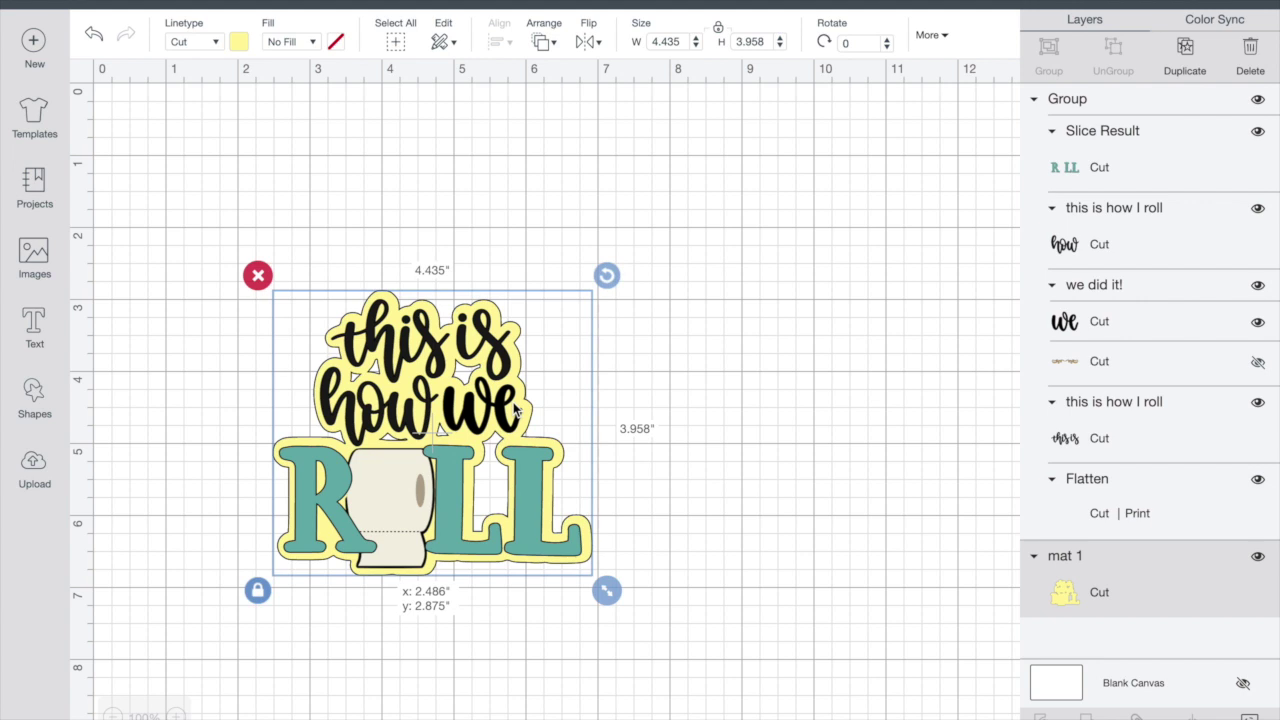
left_click_drag(515, 410, 514, 410)
left_click(803, 373)
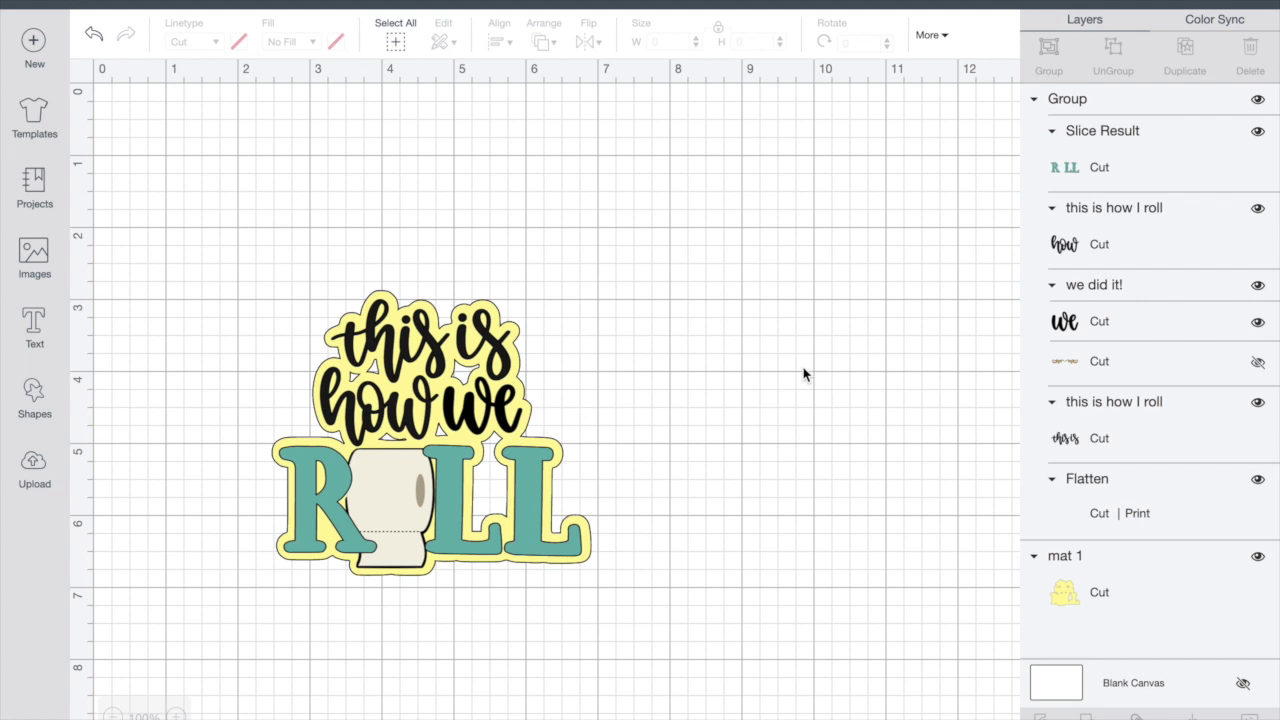
Upload mat 2.jpg from the Desktop as a new image and continue with the Simple image type.
left_click(33, 467)
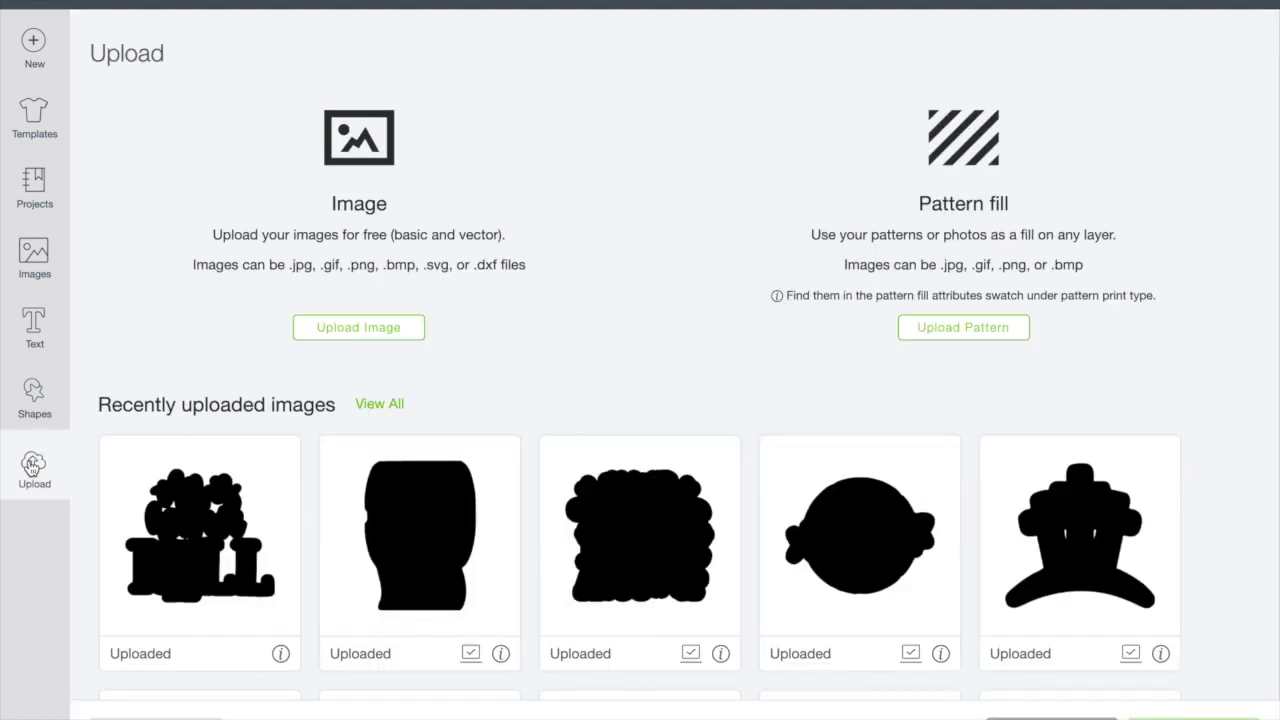
left_click(349, 336)
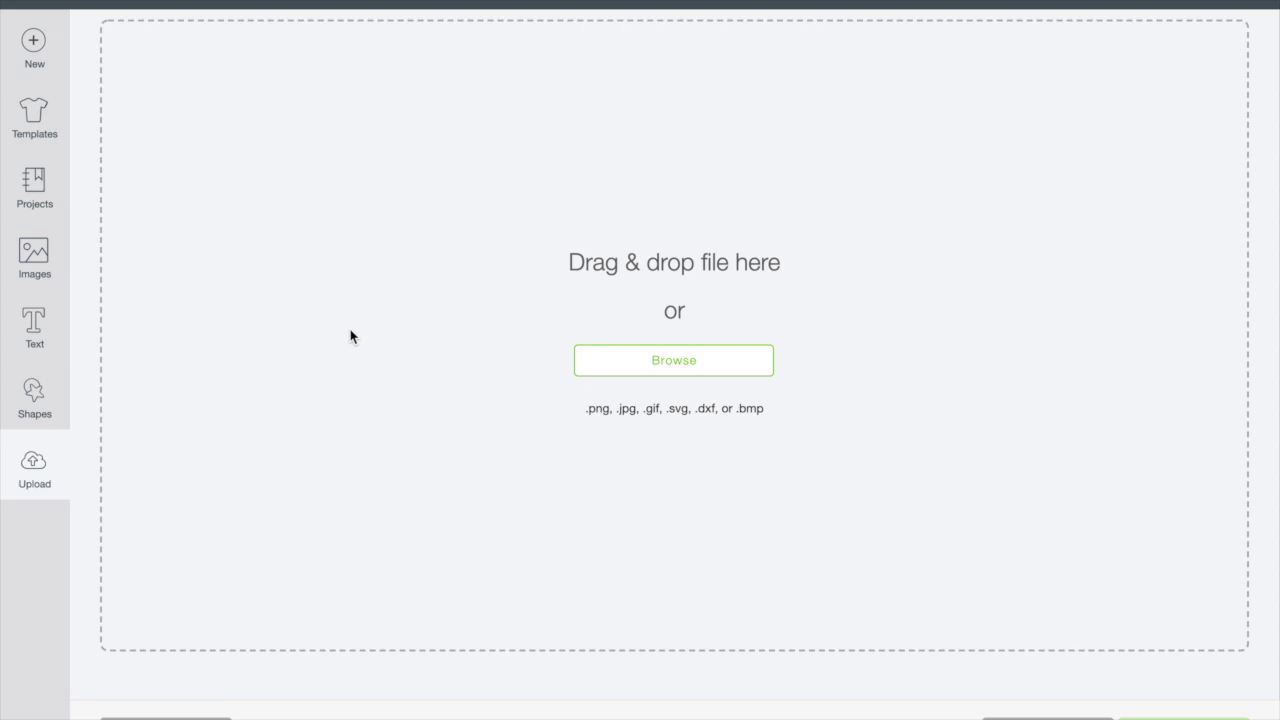
left_click(631, 365)
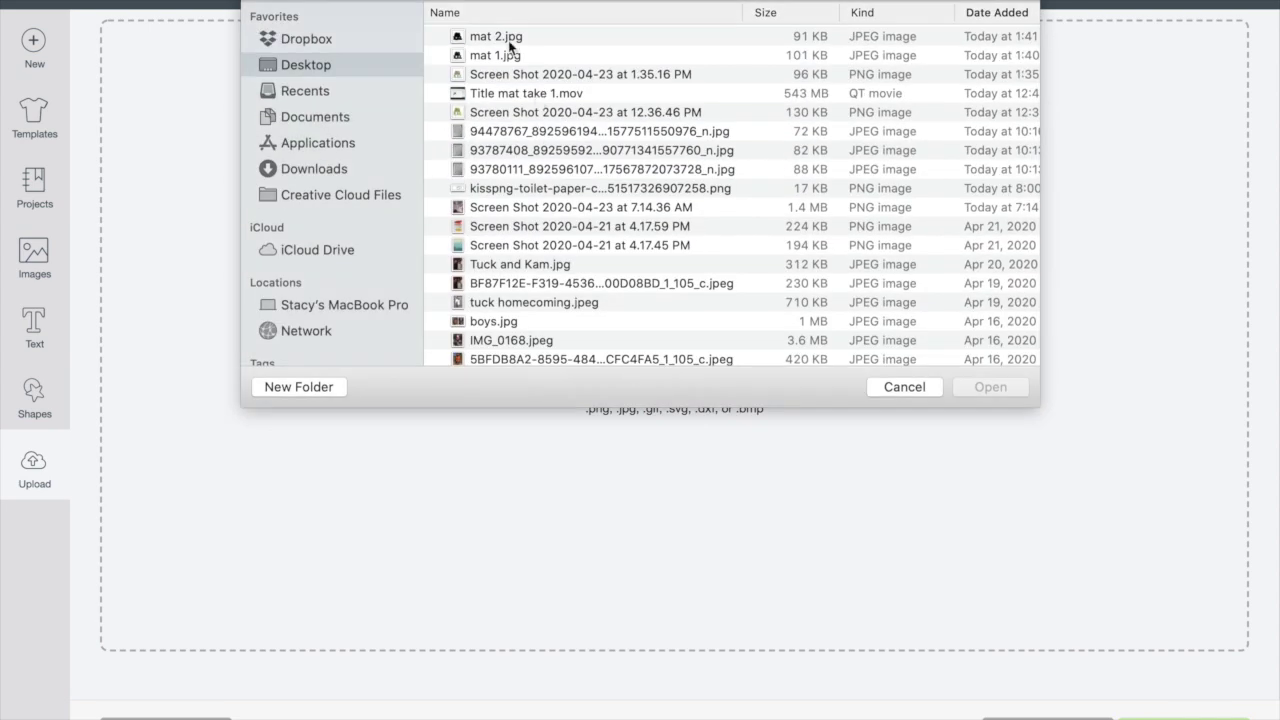
left_click(507, 35)
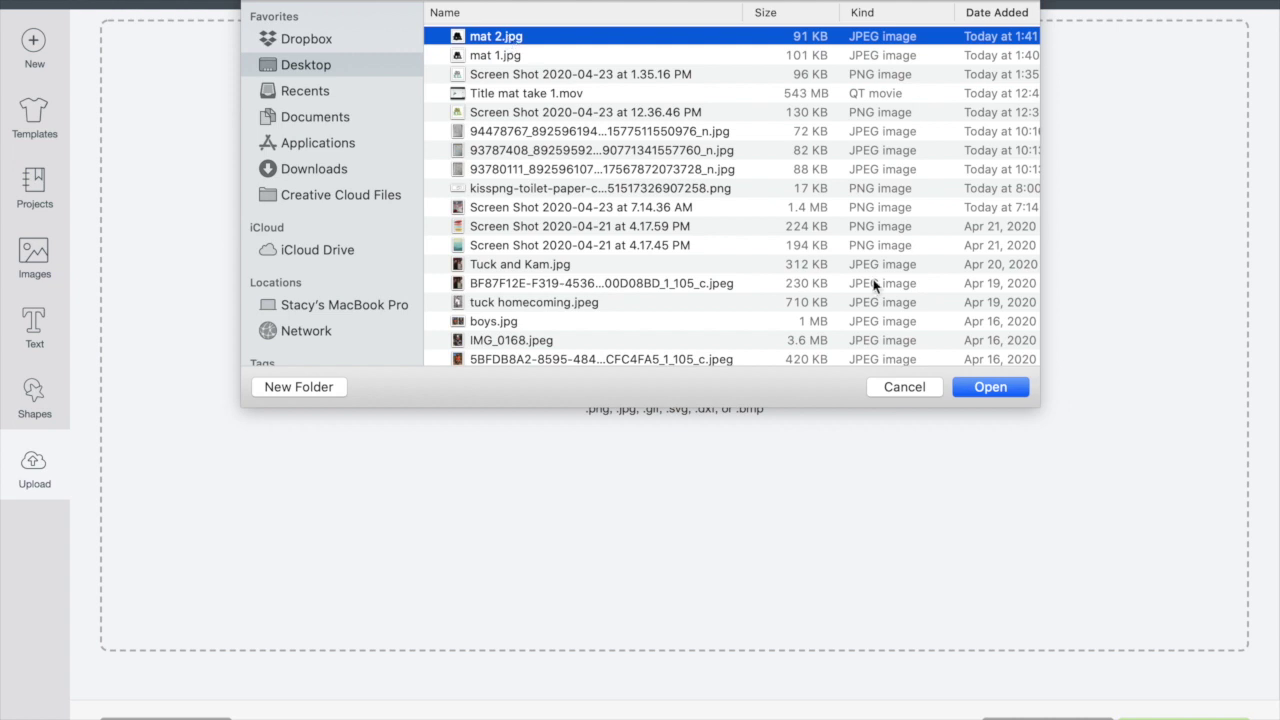
left_click(986, 392)
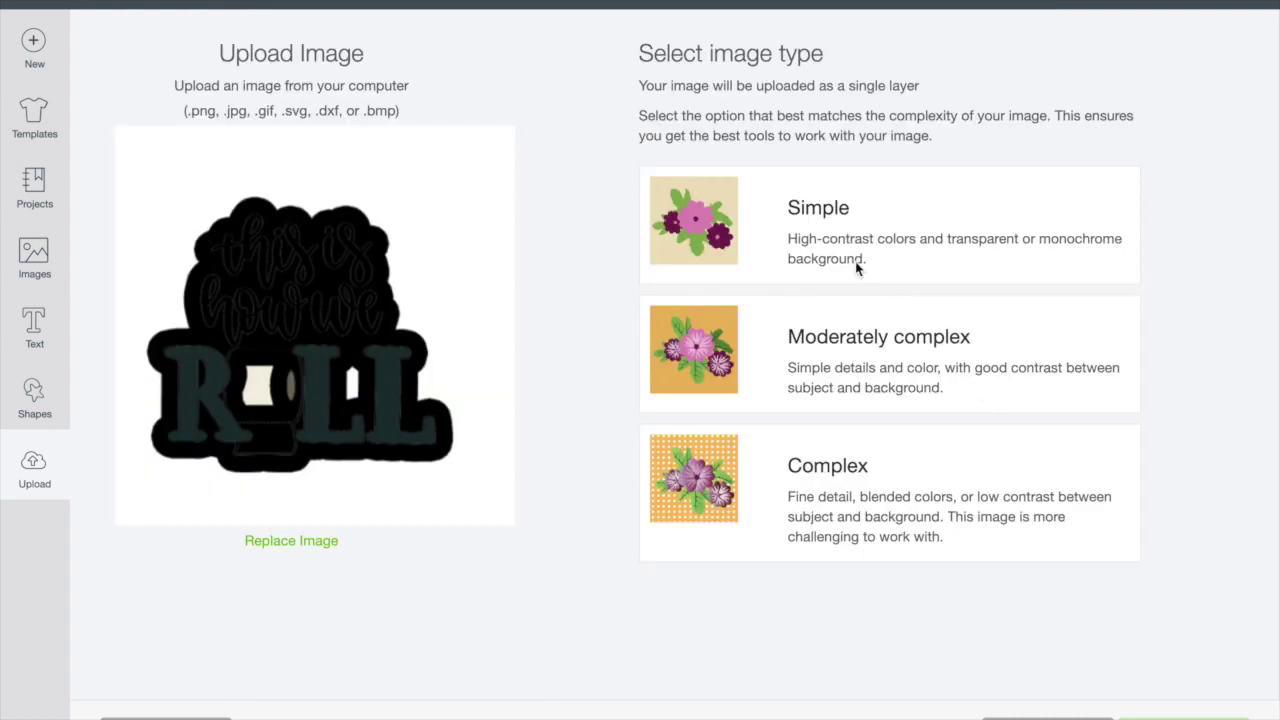
left_click(834, 233)
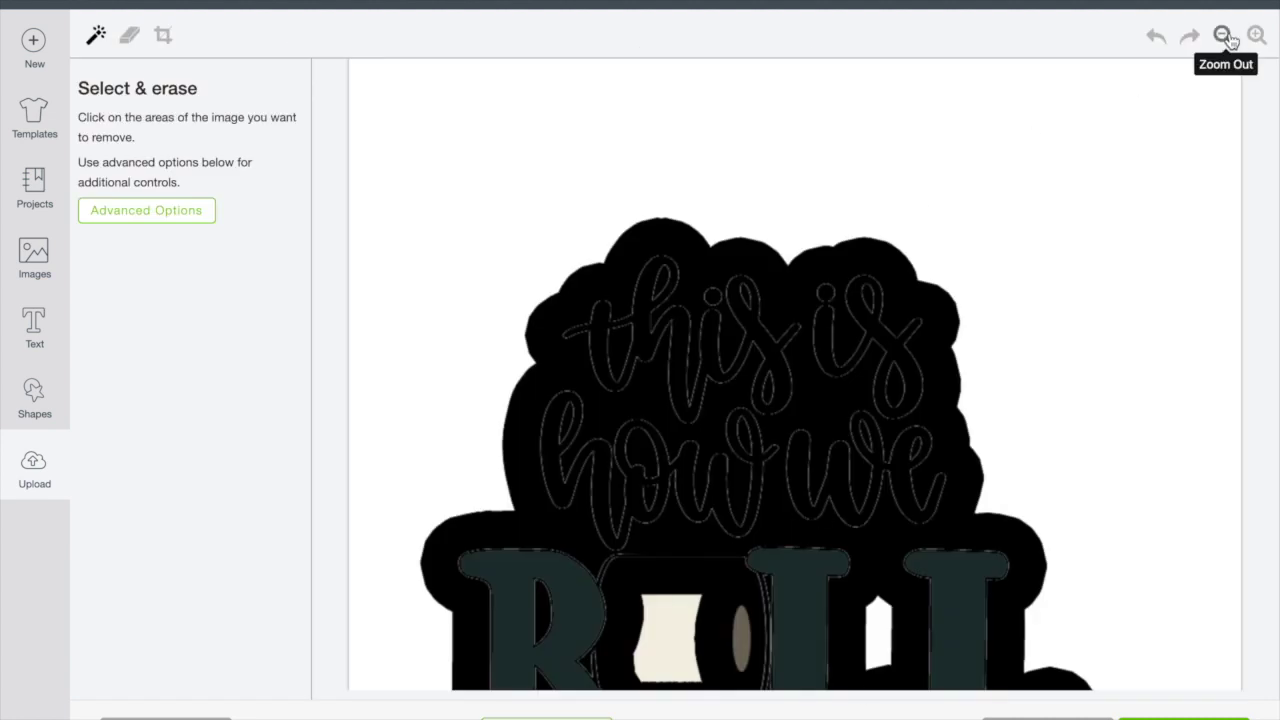
Erase the white background around the thicker-outlined design and save mat 2 as a Cut image.
left_click(1222, 36)
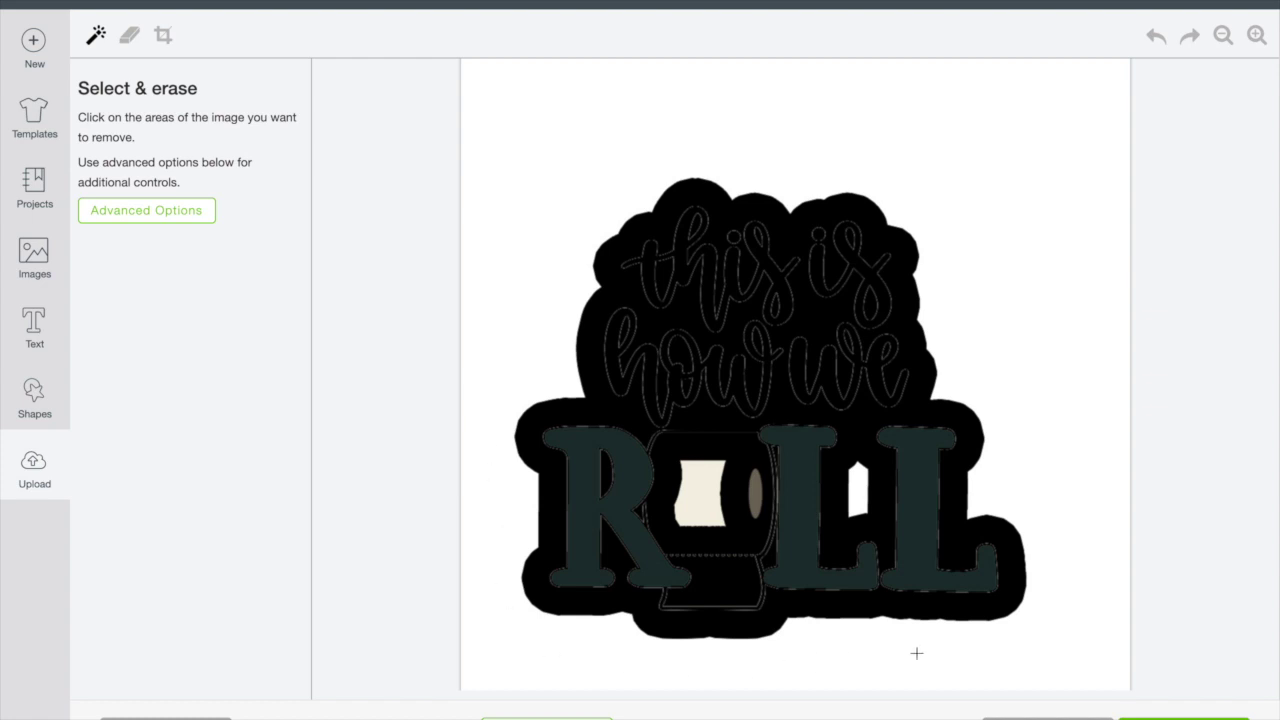
left_click(1006, 292)
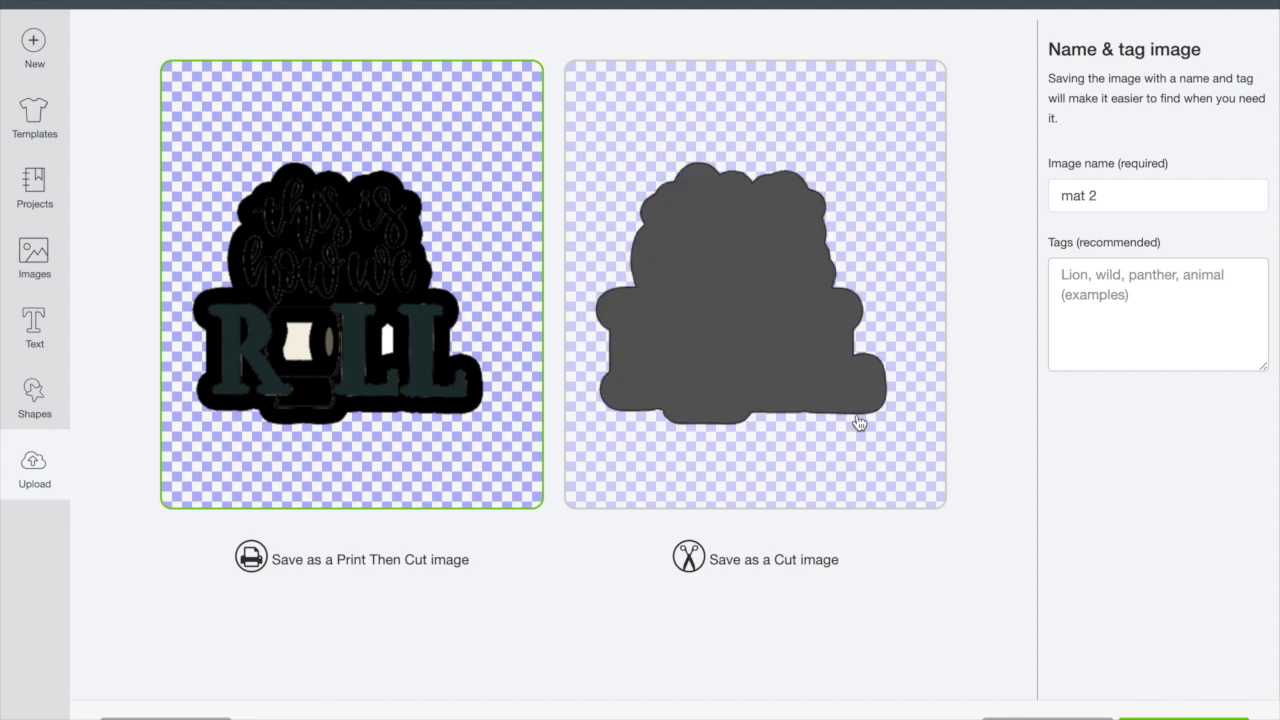
left_click(782, 370)
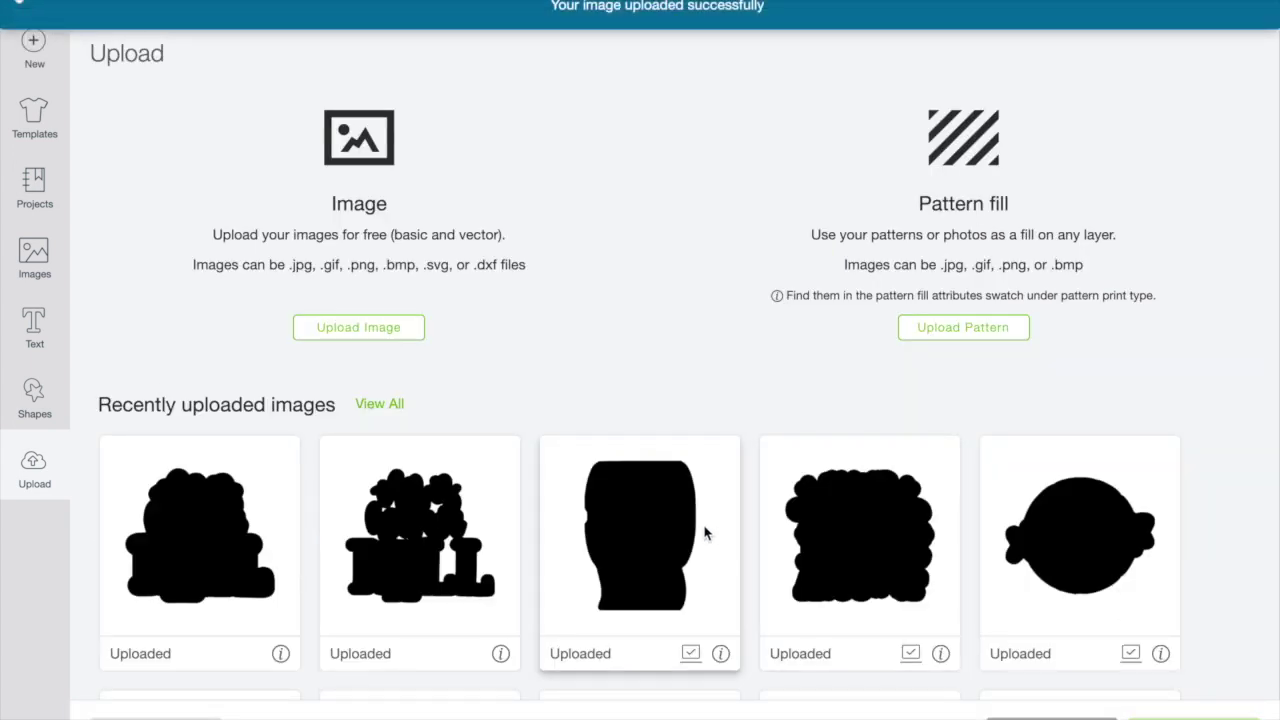
Insert the newly uploaded mat 2 image onto the canvas and change its colour to red.
left_click(208, 543)
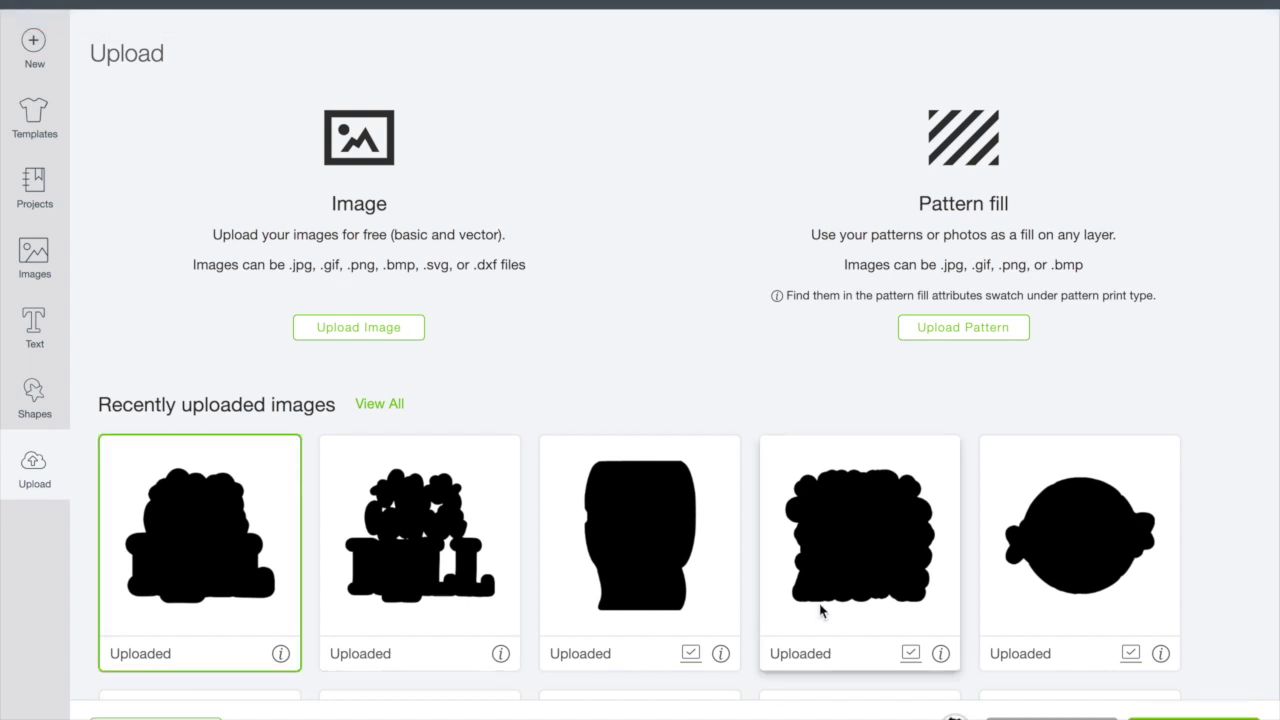
left_click(1193, 716)
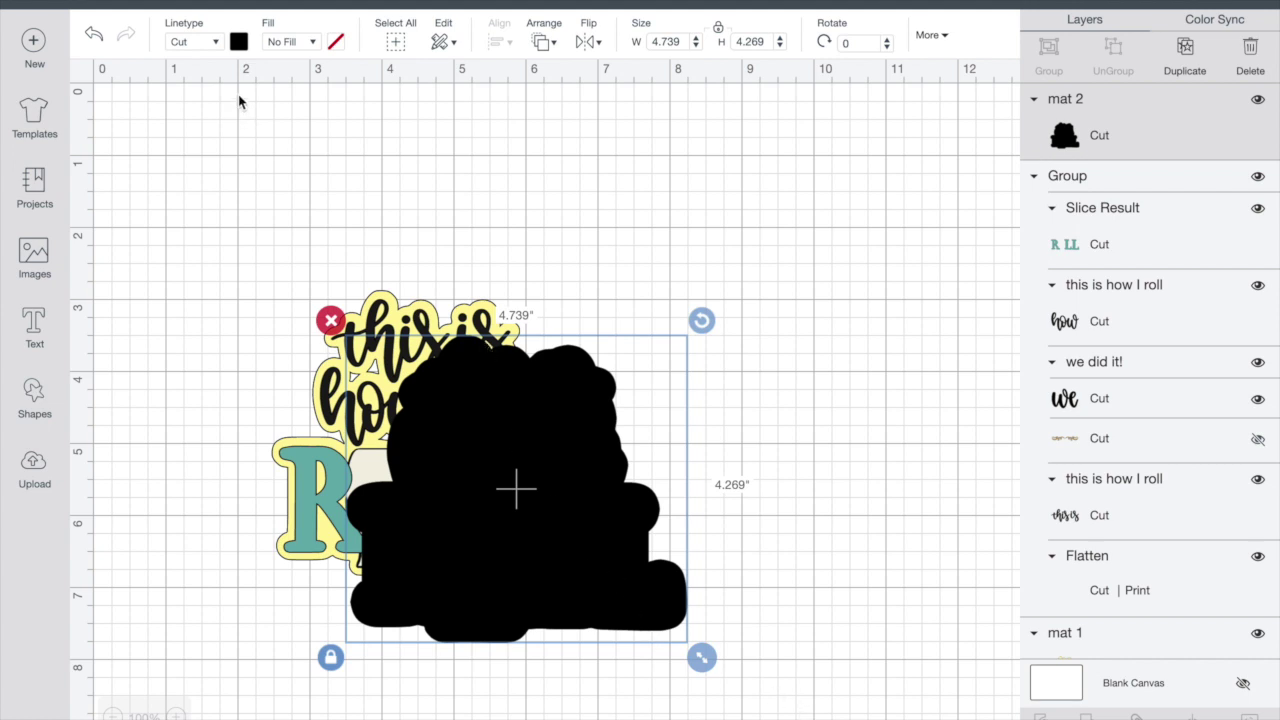
left_click(239, 43)
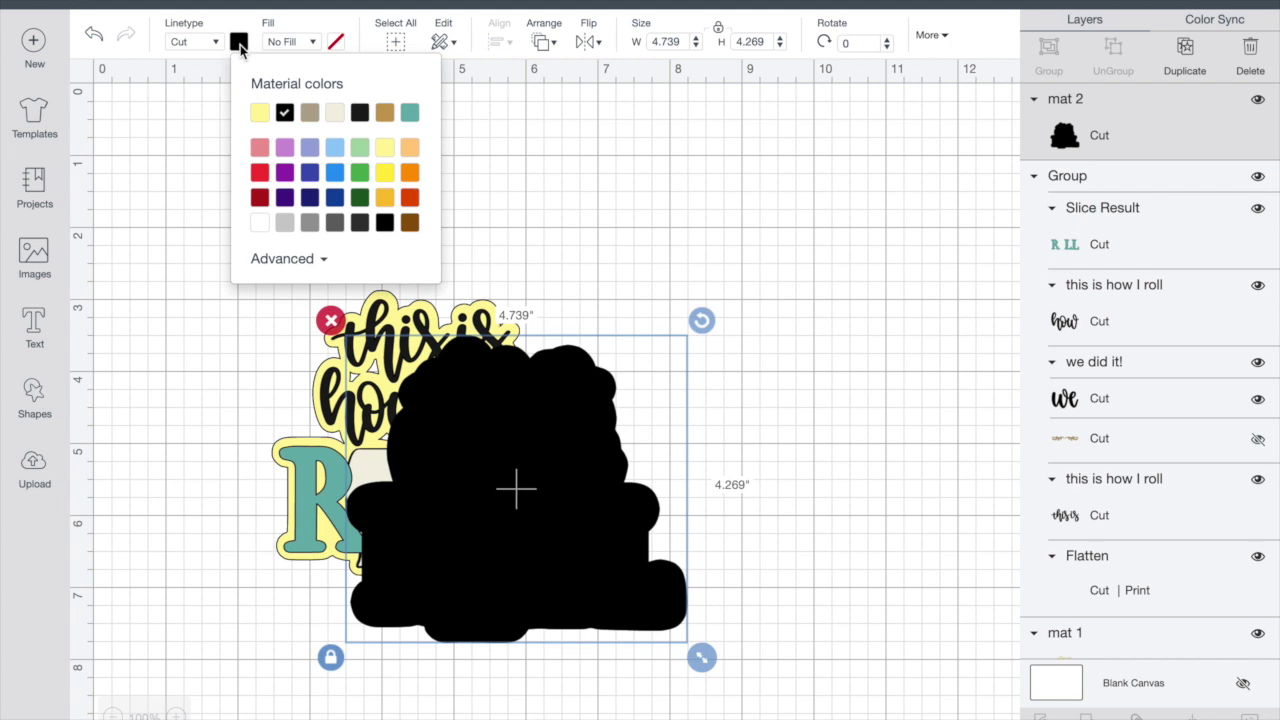
left_click(259, 176)
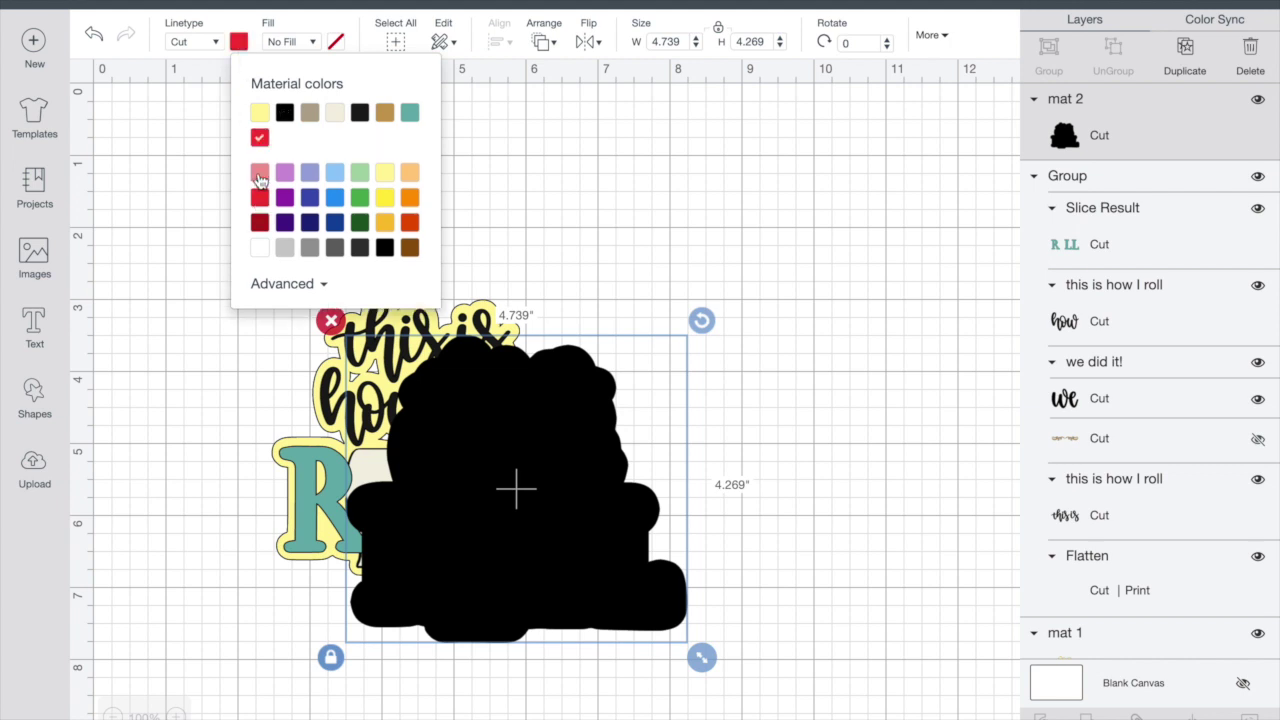
Move the red mat over the design and send it to the back, behind the yellow mat.
left_click(630, 507)
left_click_drag(630, 507, 547, 454)
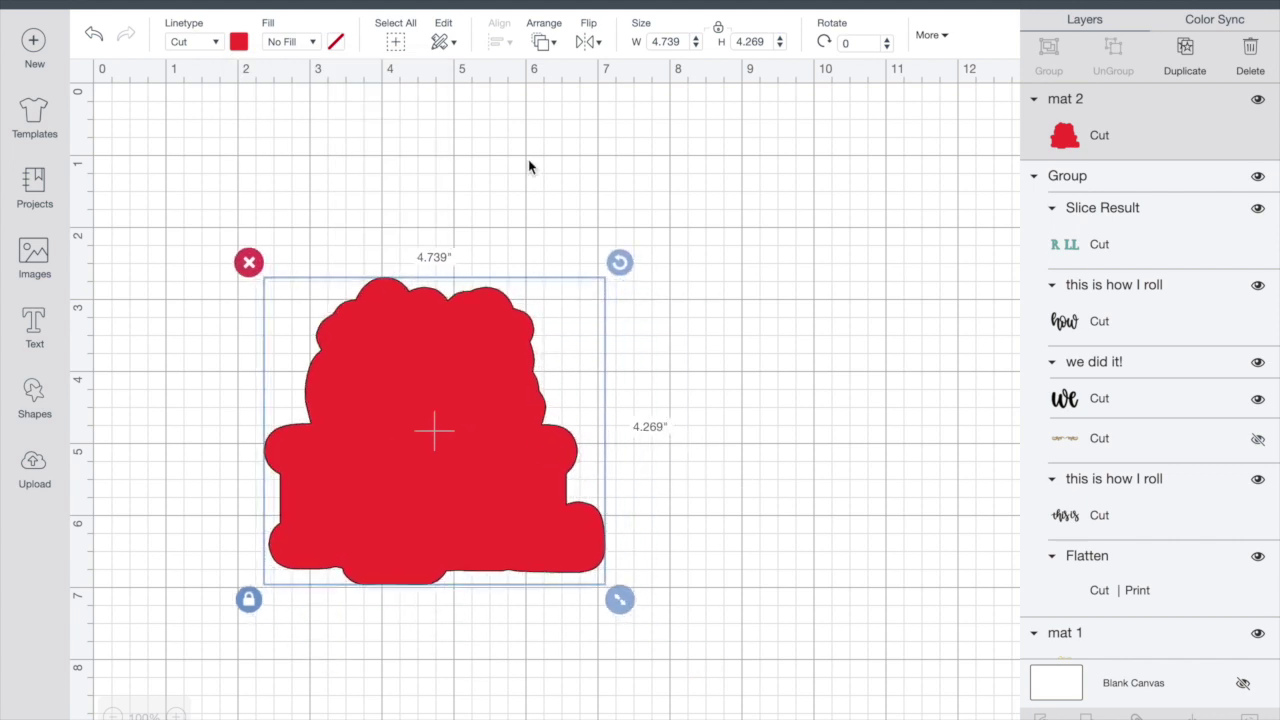
left_click(543, 44)
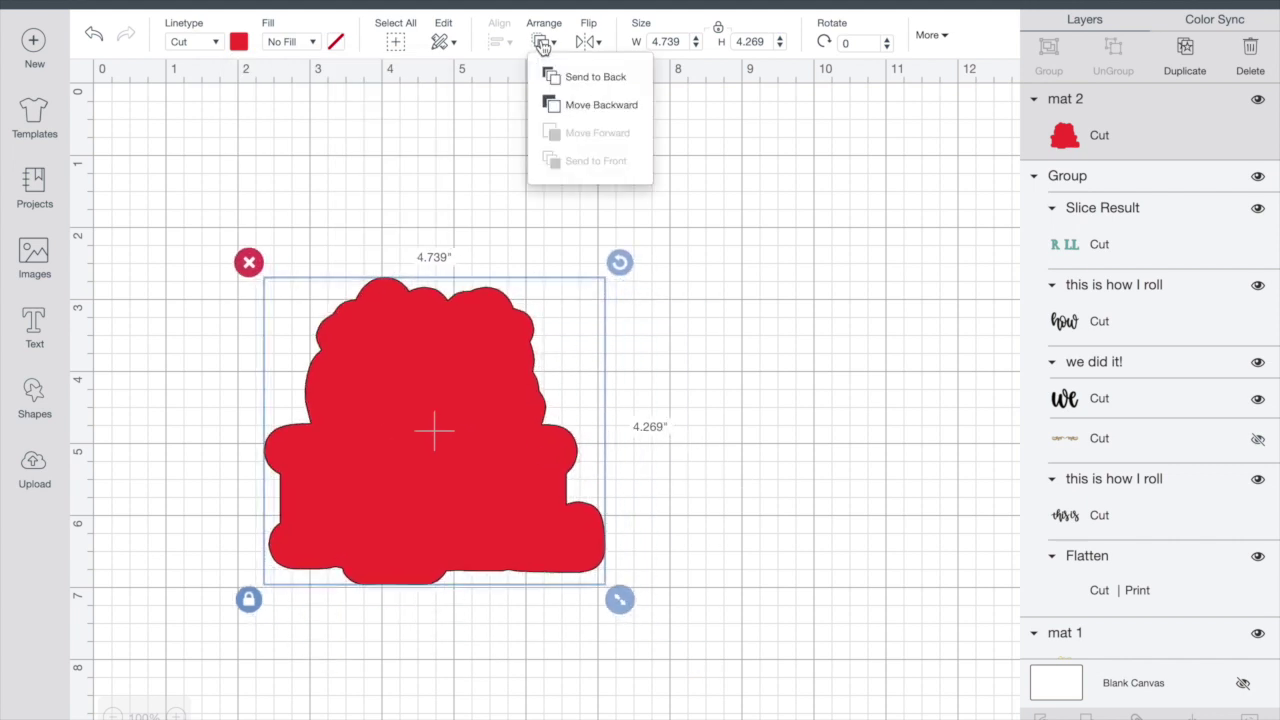
left_click(590, 77)
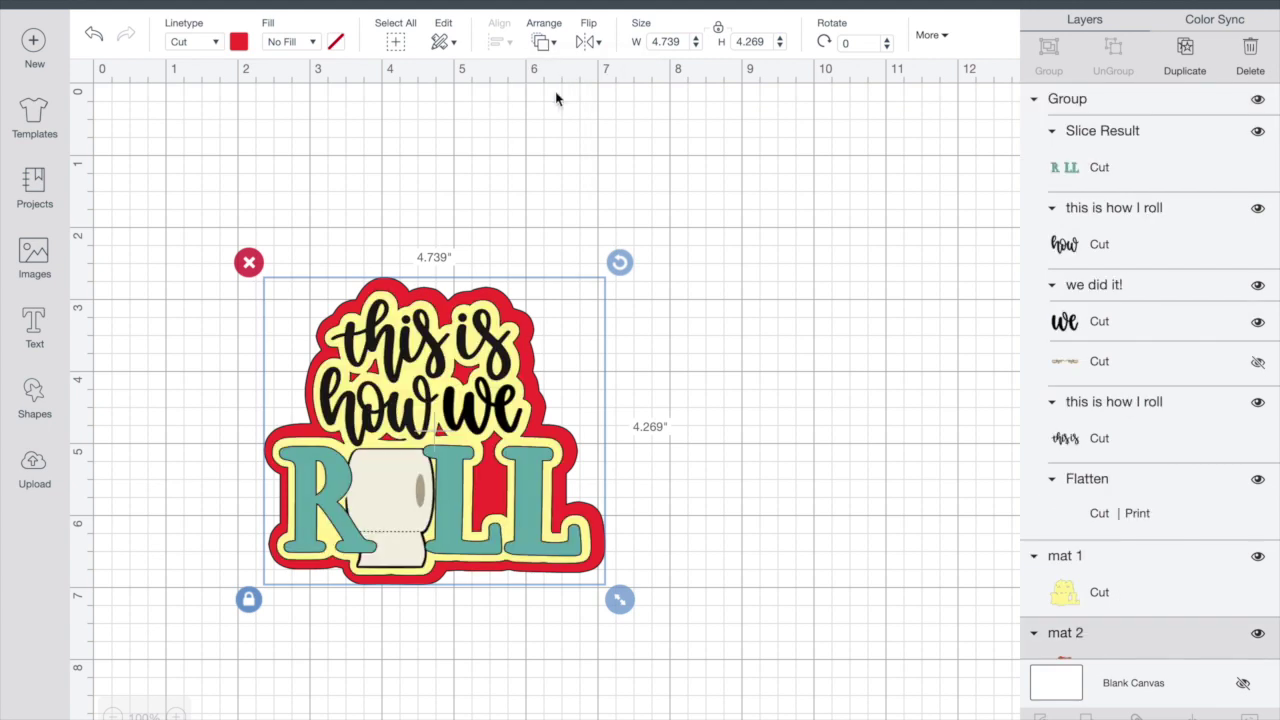
Nudge the red mat into an even border around the yellow mat and deselect it.
left_click(572, 447)
left_click(572, 447)
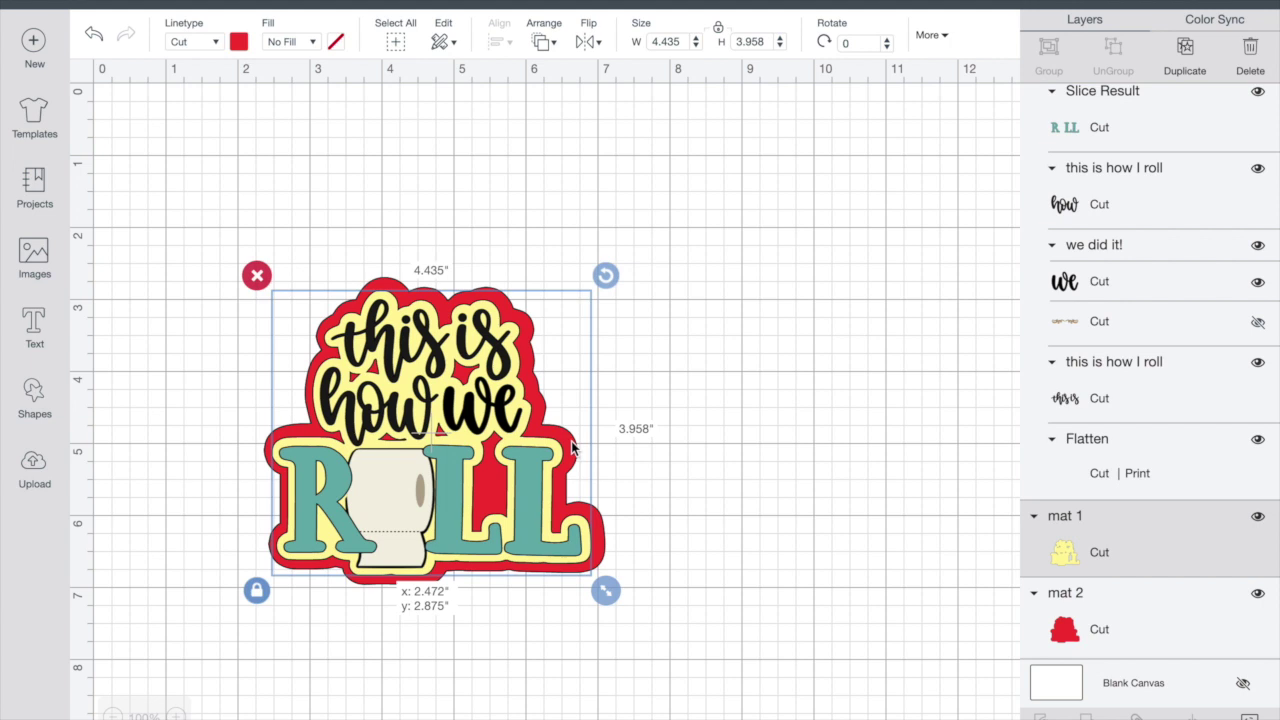
left_click(600, 556)
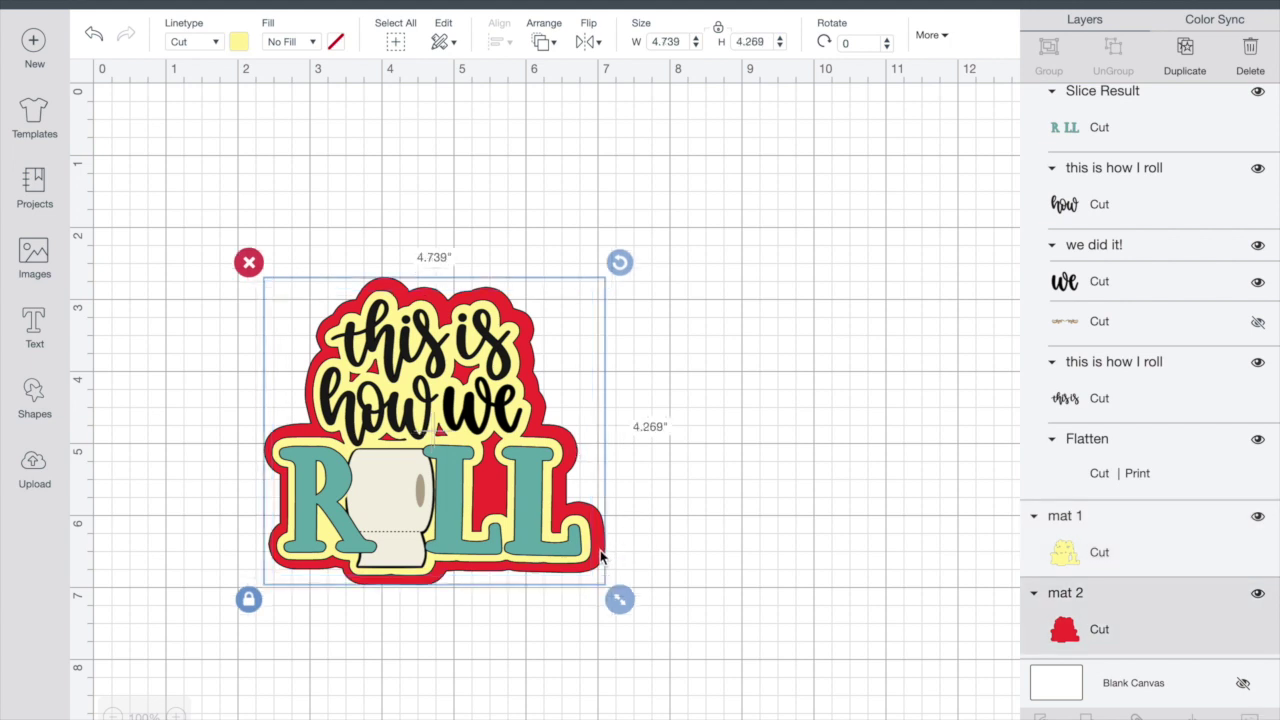
left_click_drag(600, 556, 596, 554)
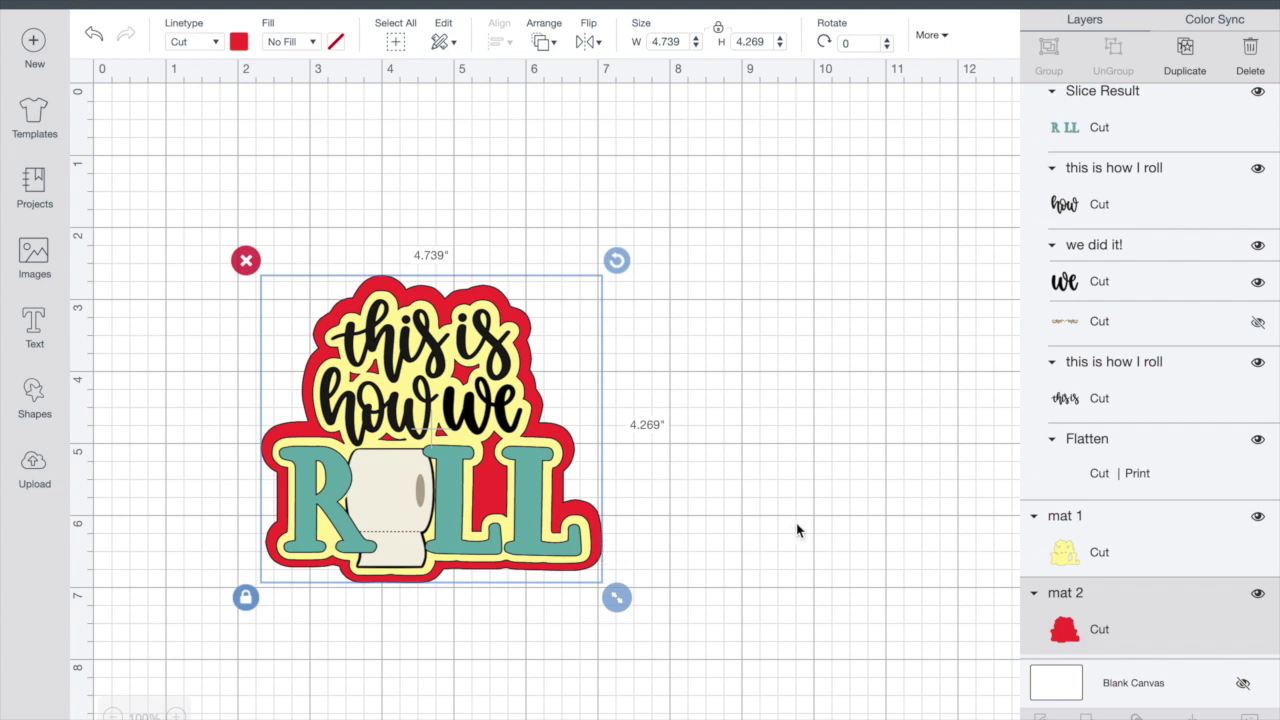
left_click(487, 299)
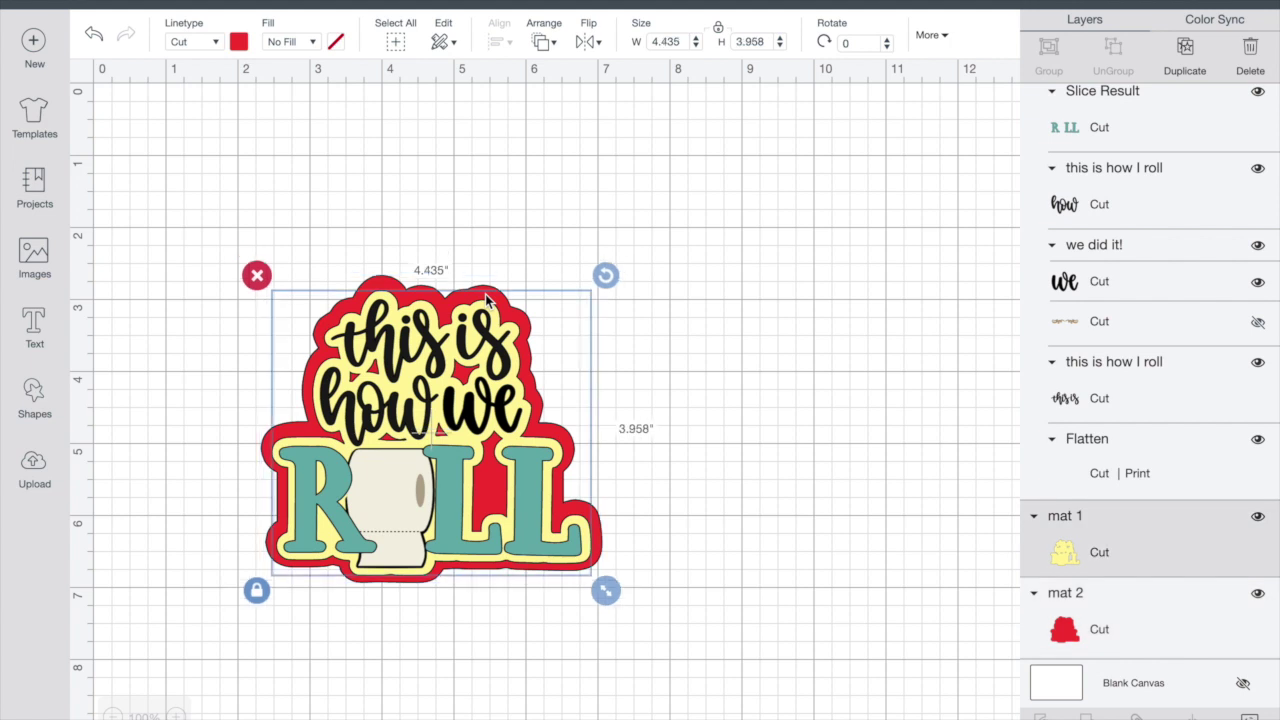
left_click(386, 287)
left_click_drag(386, 287, 388, 289)
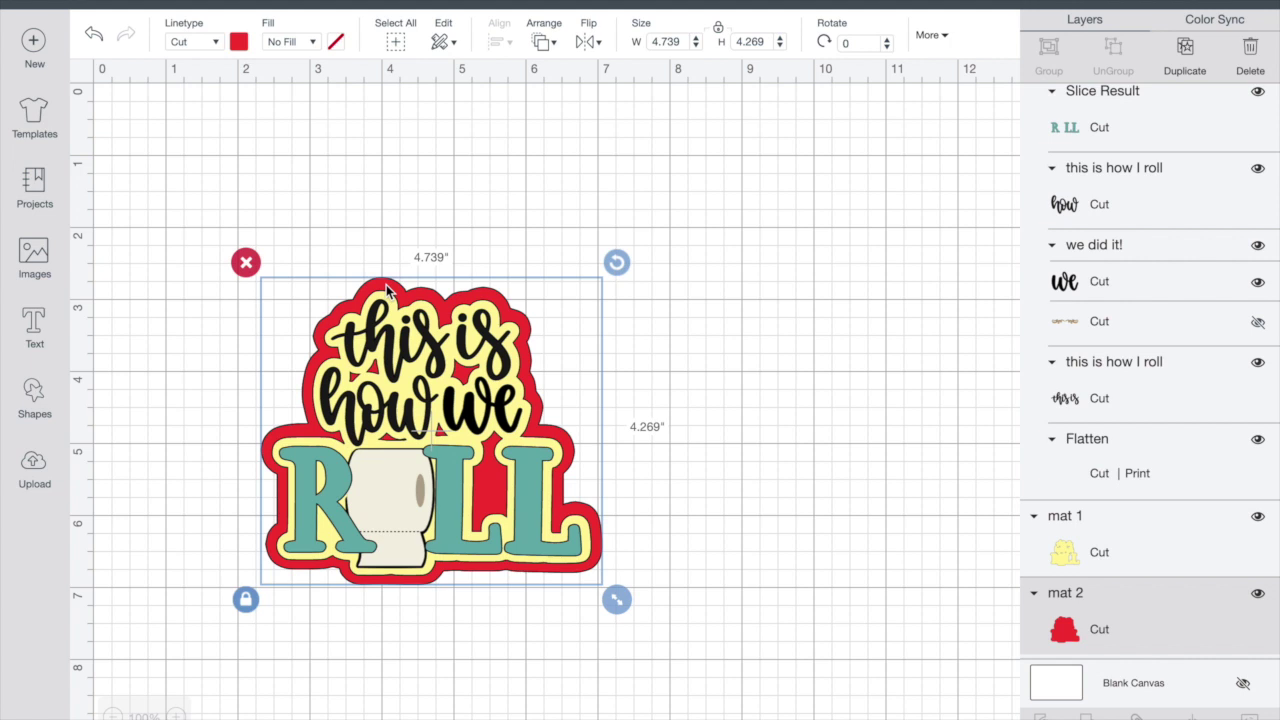
left_click(790, 285)
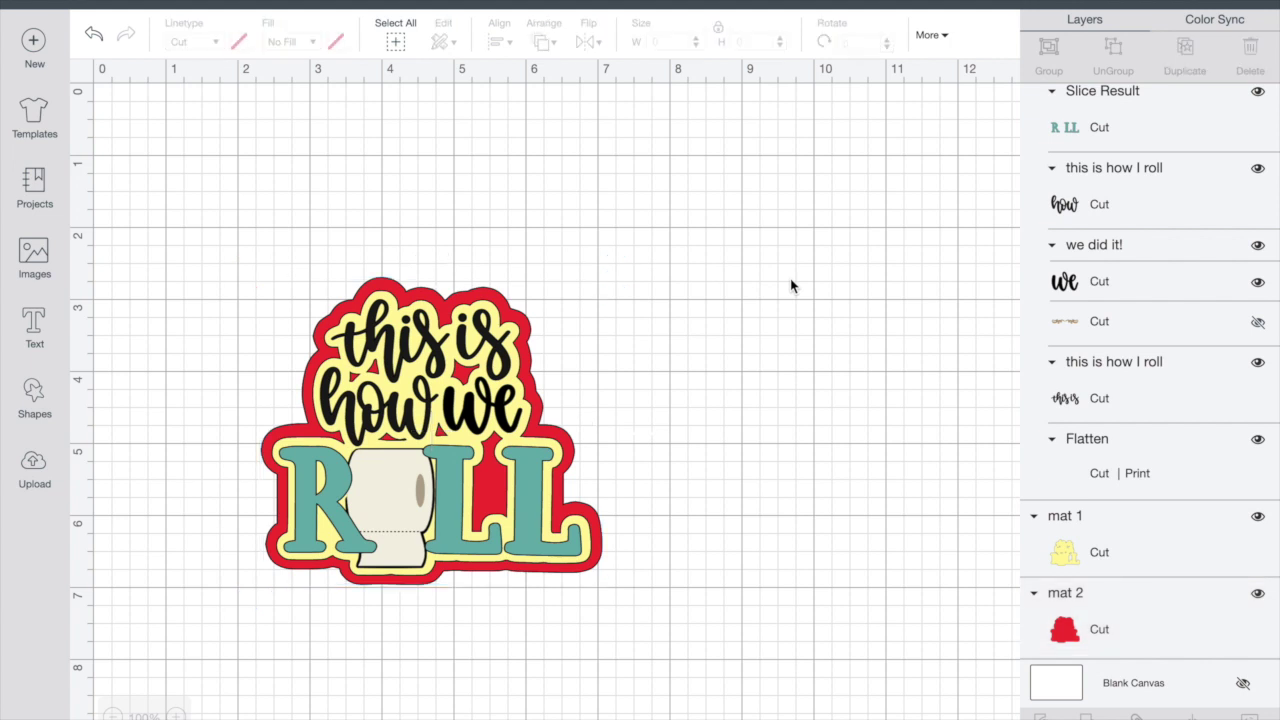